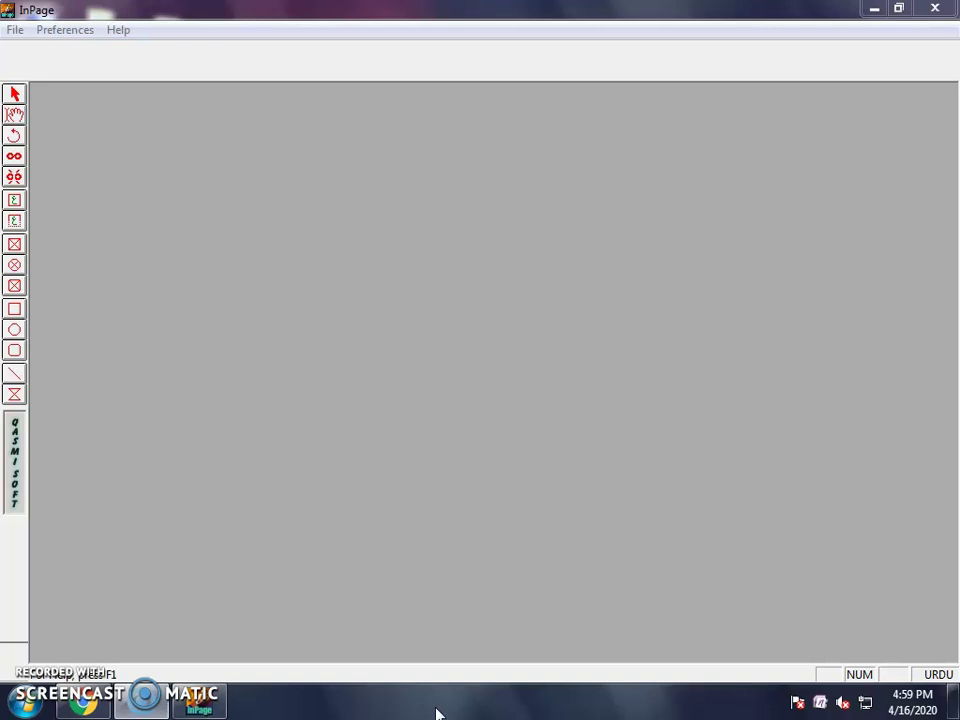
# Create a new one-page A4 portrait document with 8 columns and right-to-left direction.
pyautogui.click(15, 29)
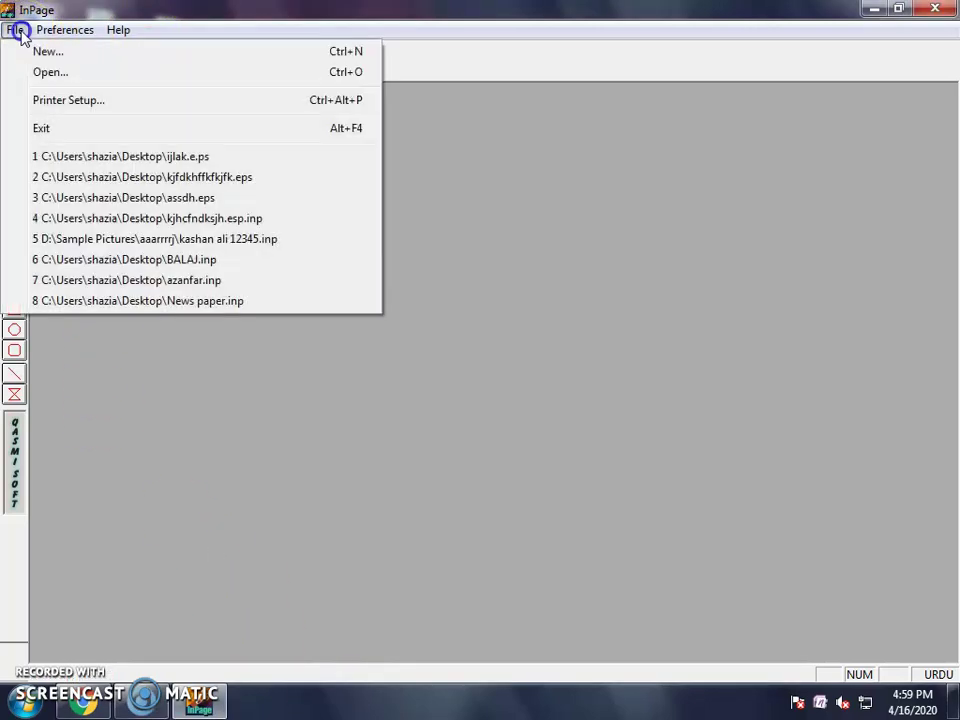
pyautogui.click(28, 52)
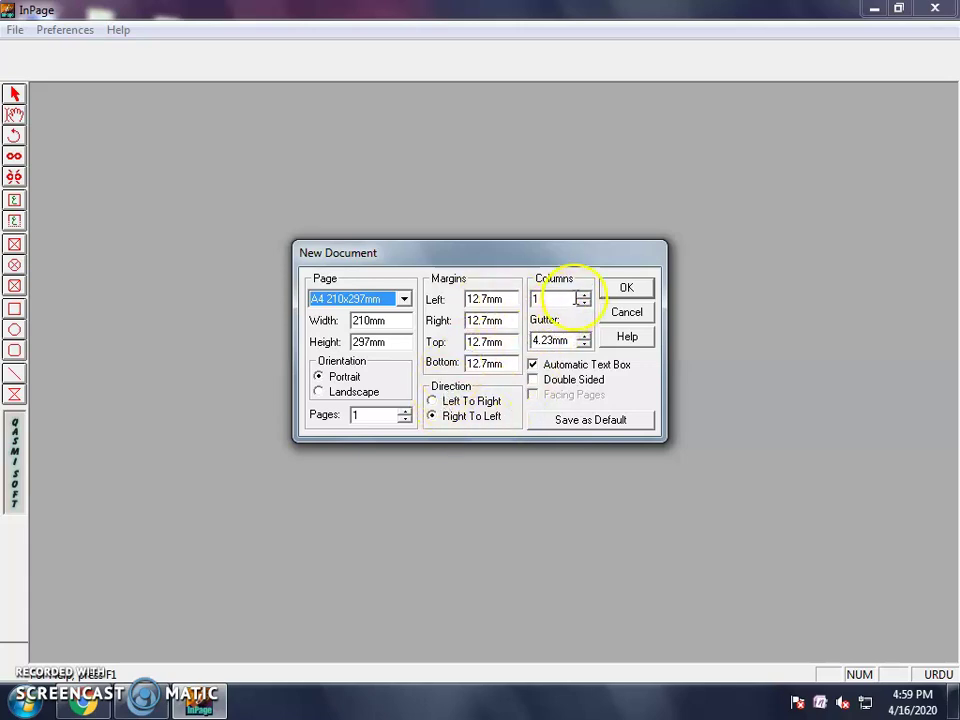
pyautogui.click(574, 293)
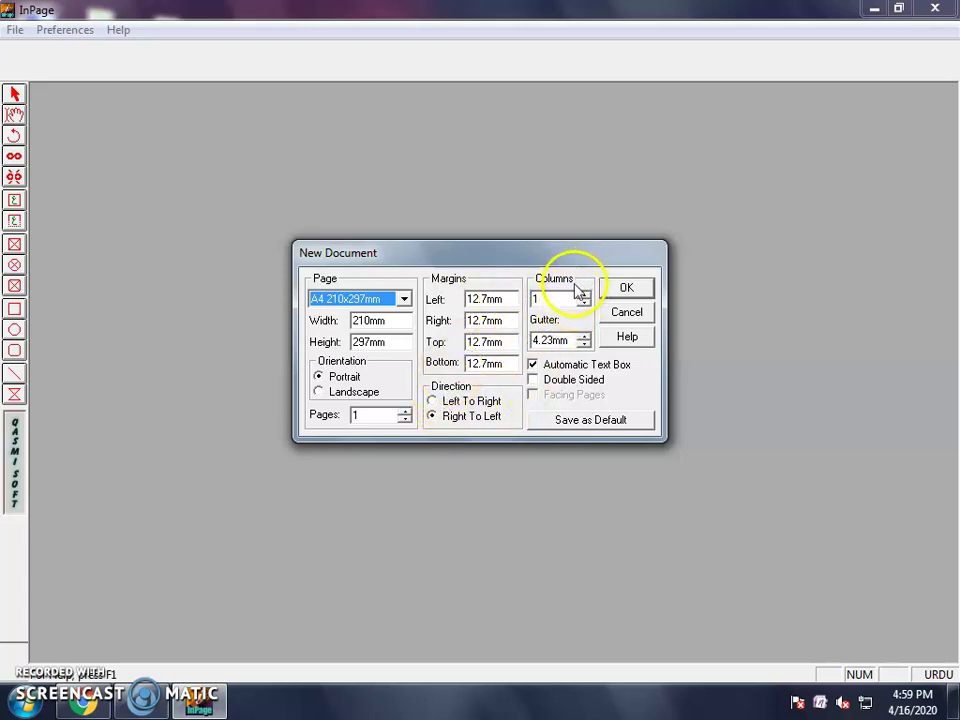
pyautogui.write('1')
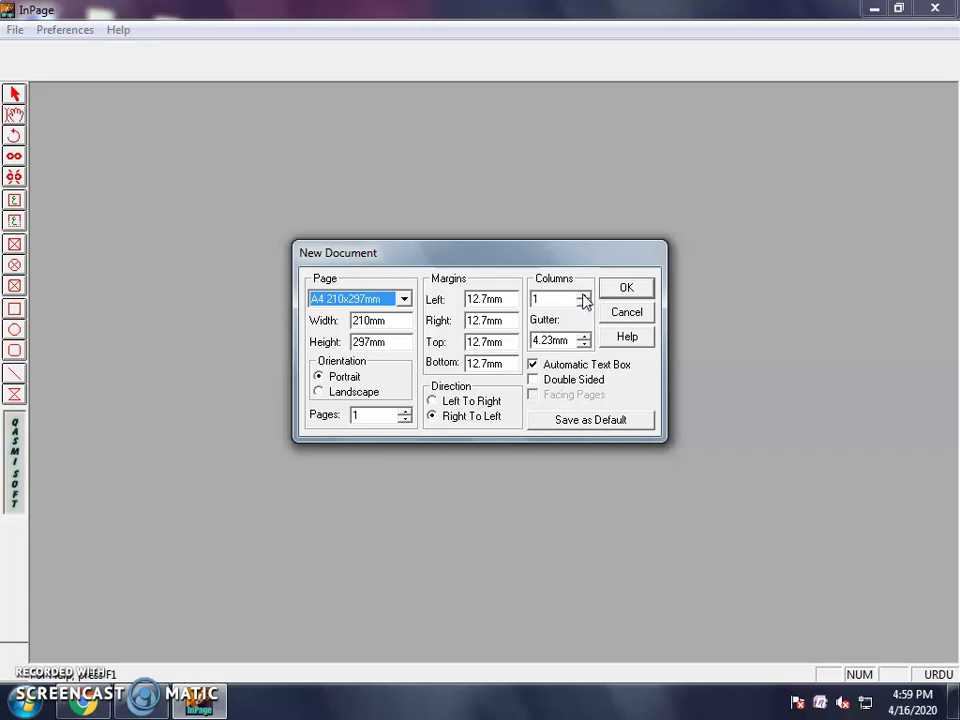
pyautogui.click(582, 296)
pyautogui.click(582, 296)
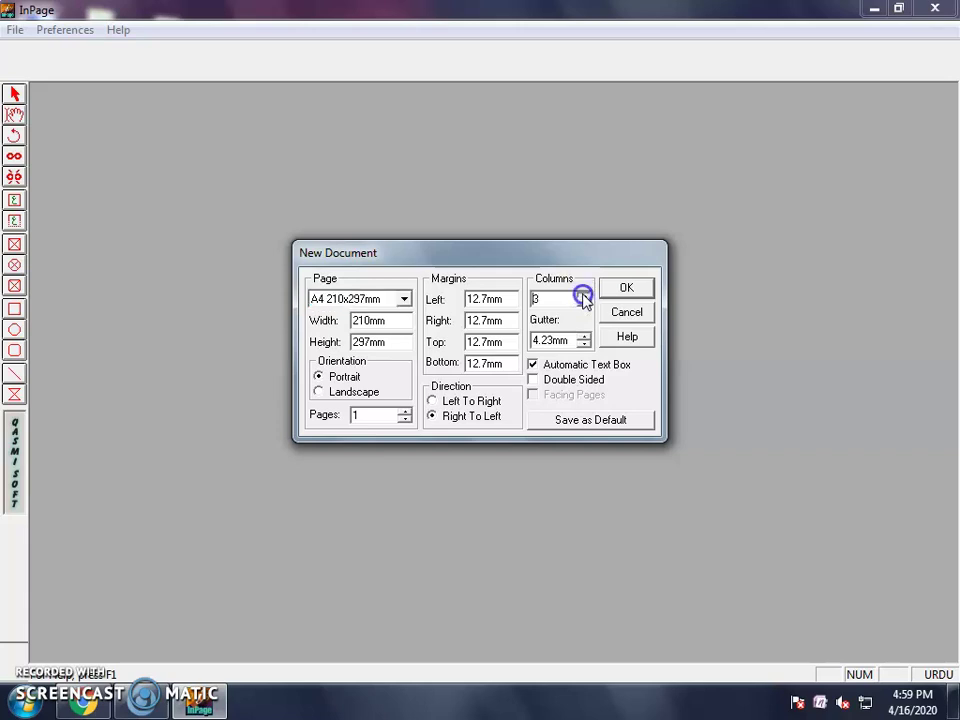
pyautogui.click(586, 297)
pyautogui.click(586, 297)
pyautogui.click(586, 297)
pyautogui.click(586, 297)
pyautogui.click(586, 297)
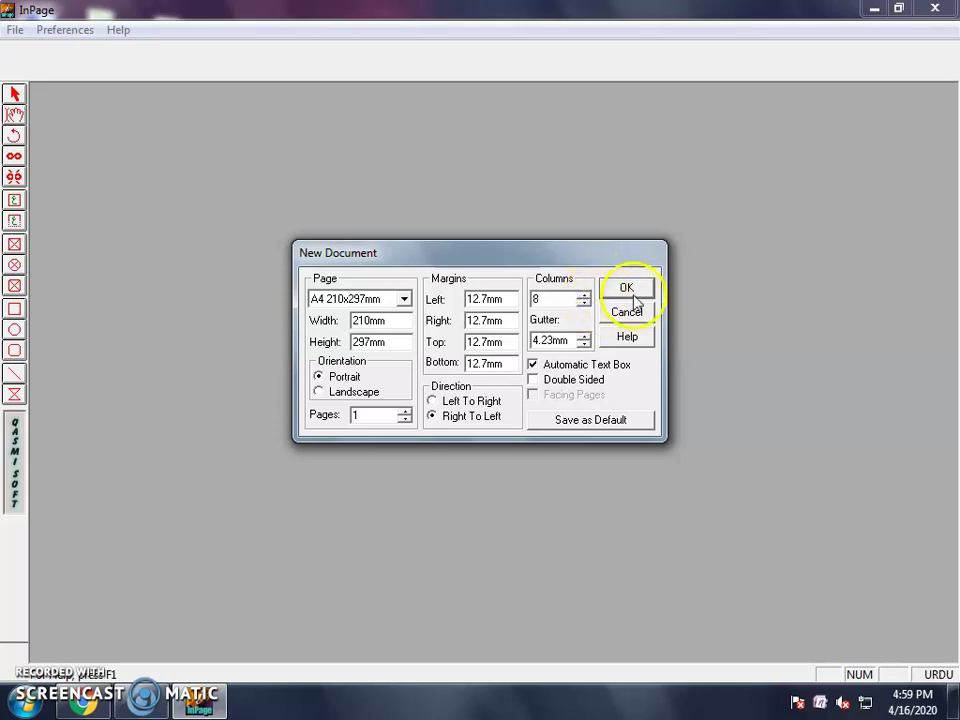
pyautogui.click(632, 288)
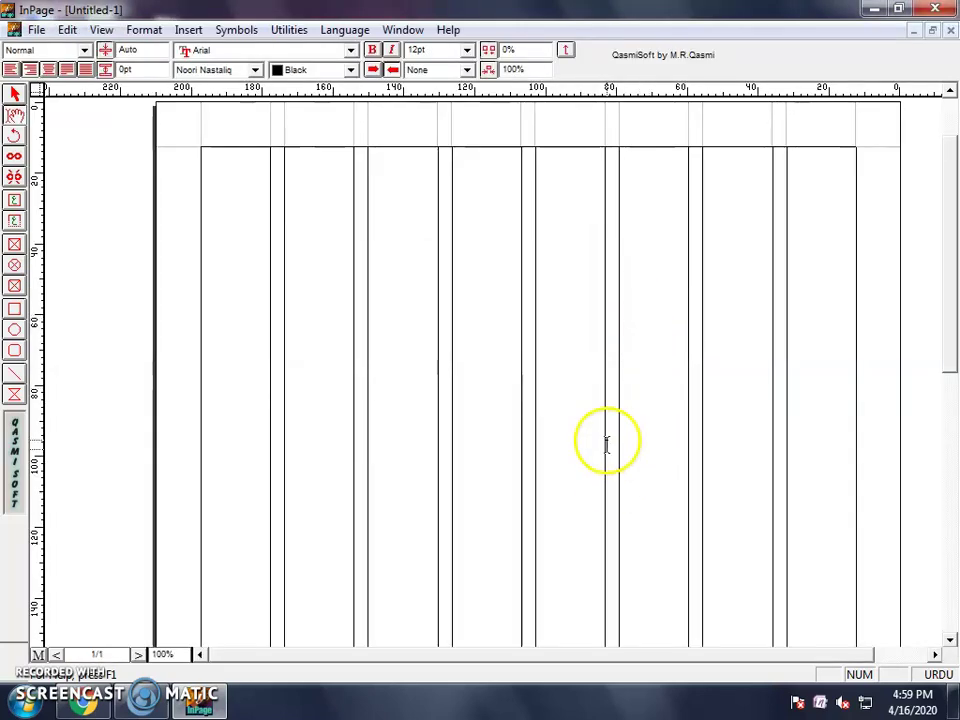
# Draw a rectangular picture box at the page's top margin, spanning the three rightmost columns.
pyautogui.moveTo(947, 358); pyautogui.dragTo(928, 259)
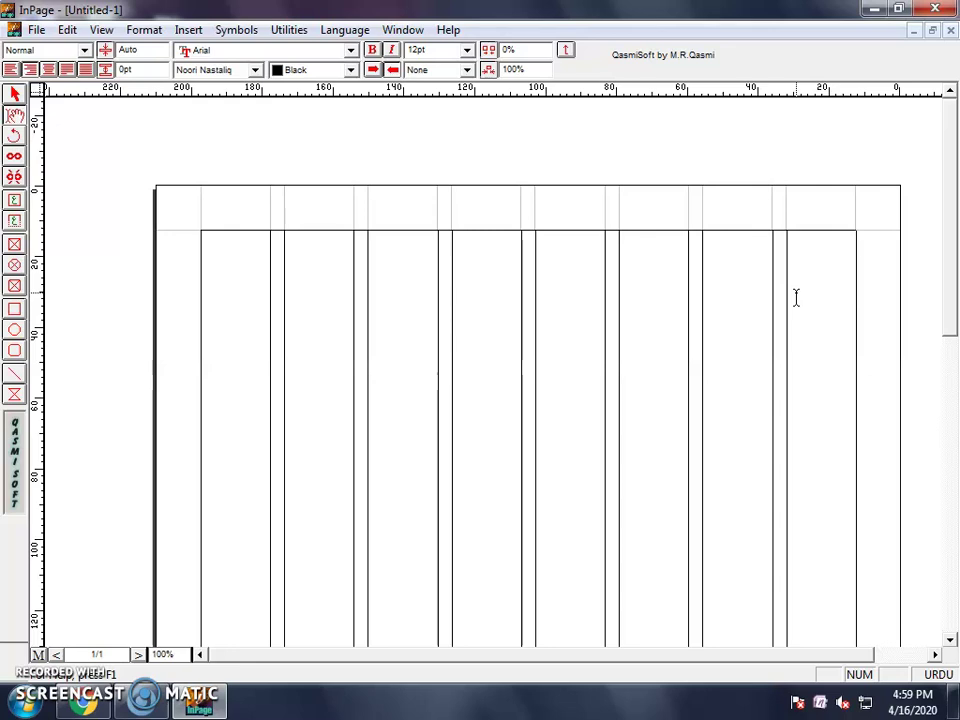
pyautogui.click(583, 242)
pyautogui.click(16, 205)
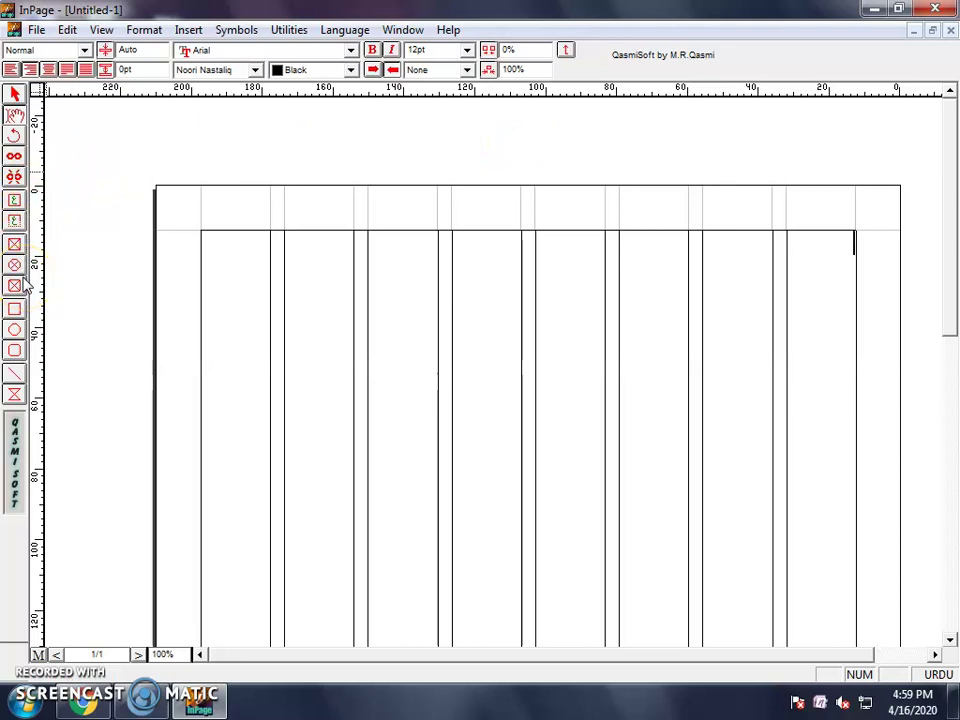
pyautogui.click(14, 245)
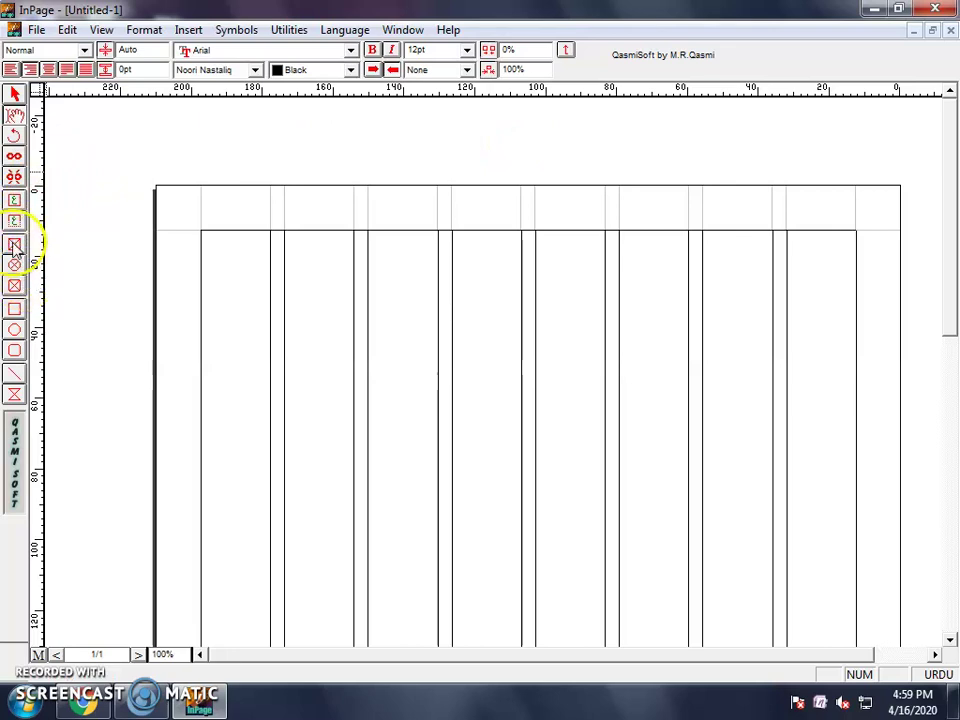
pyautogui.click(14, 246)
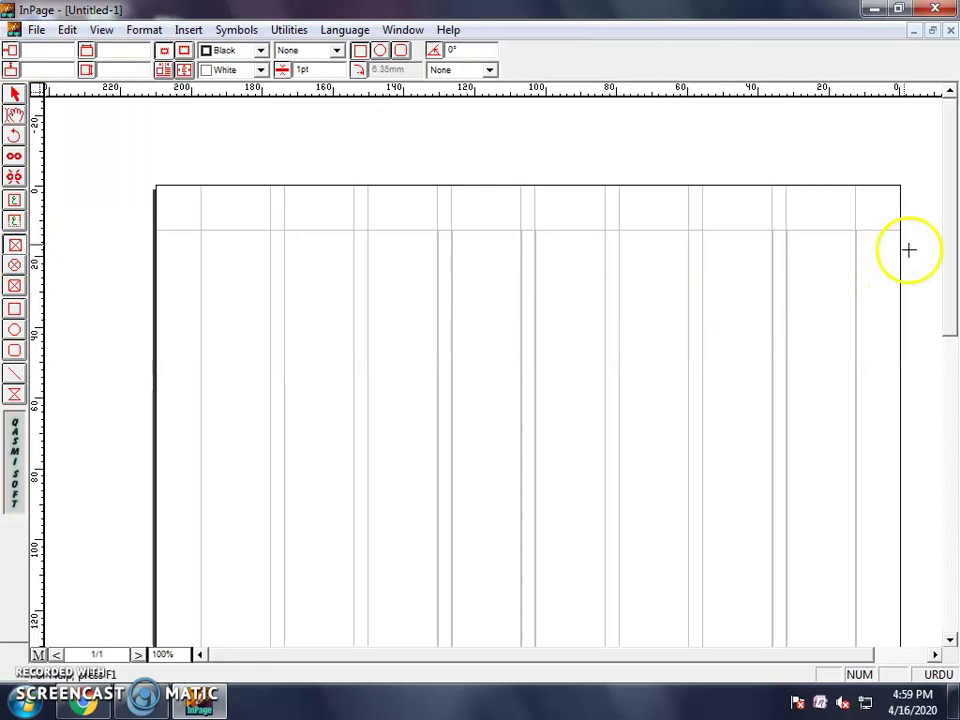
pyautogui.moveTo(855, 231); pyautogui.dragTo(612, 383)
# Import one of the Chrysanthemum copy images from Sample Pictures into the new picture box.
pyautogui.doubleClick(726, 311)
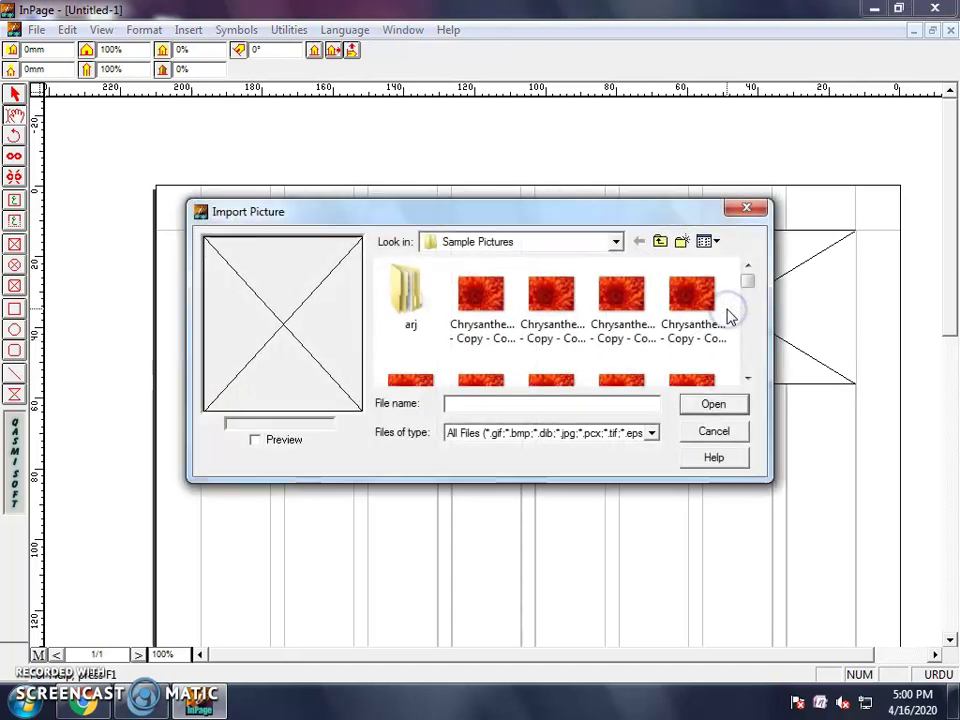
pyautogui.click(693, 291)
pyautogui.click(713, 403)
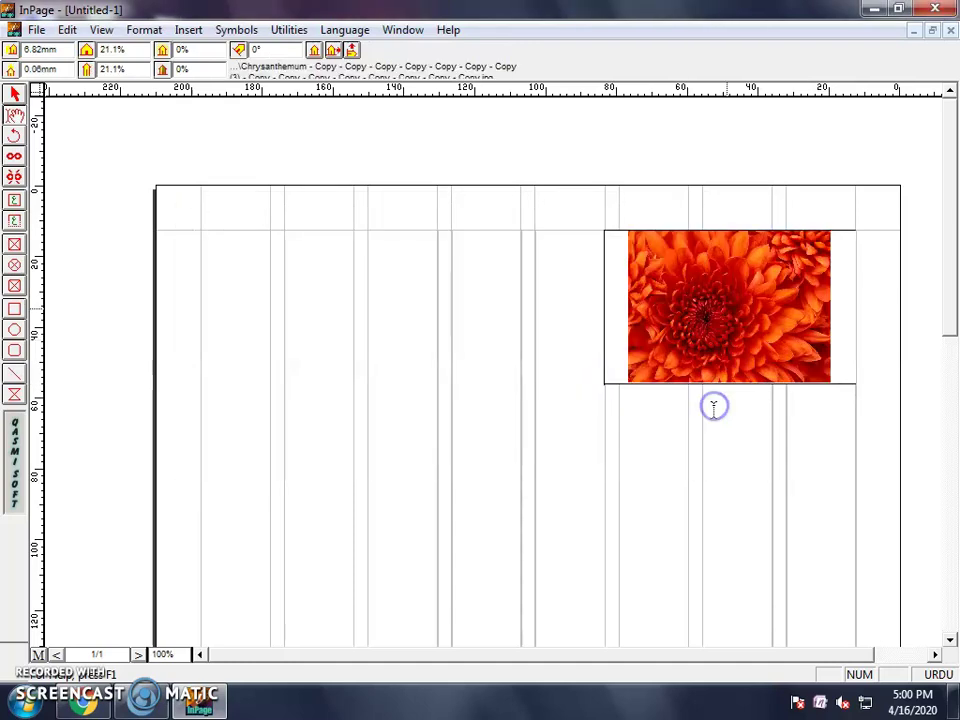
# Shift the flower image to its box's right edge and set its horizontal scale to 30.1% to fill the box.
pyautogui.moveTo(790, 310); pyautogui.dragTo(786, 317)
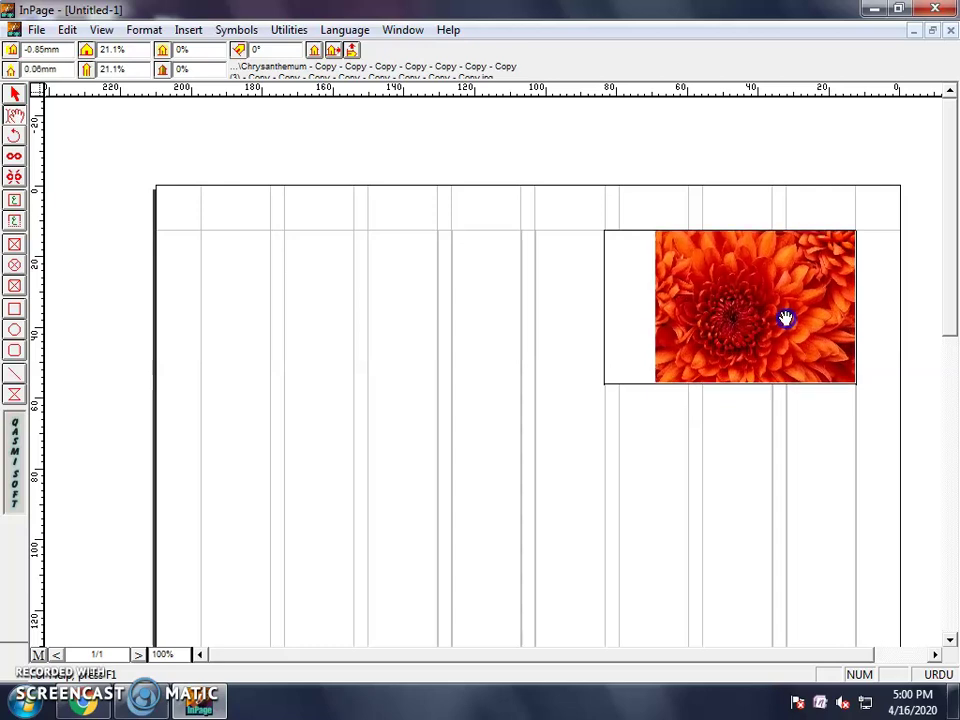
pyautogui.click(110, 70)
pyautogui.press('Return')
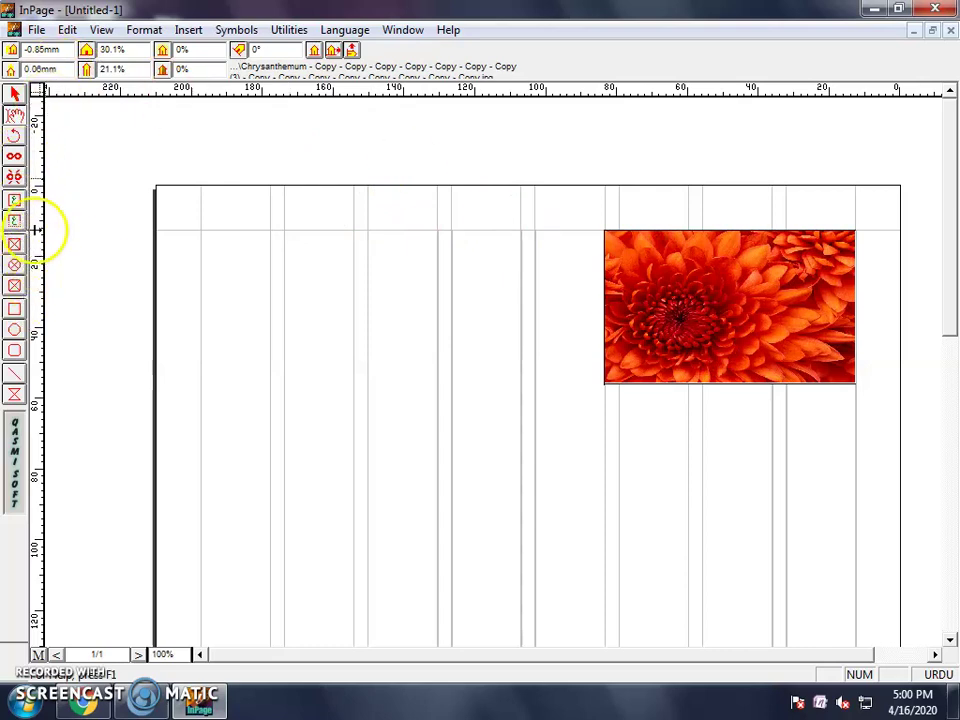
# Draw a text box about 127 mm wide from the picture to the left page edge and enter "ساحل سوشل سروس (SSS)ڈویژن: سوشل ورک کے 25صال".
pyautogui.click(15, 200)
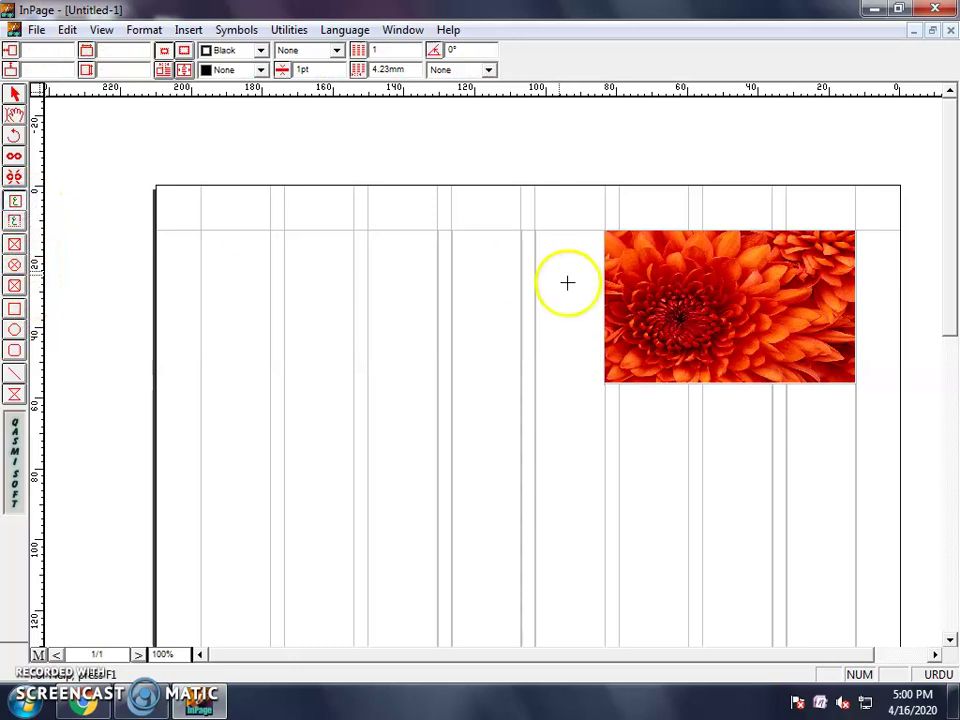
pyautogui.moveTo(603, 227); pyautogui.dragTo(155, 300)
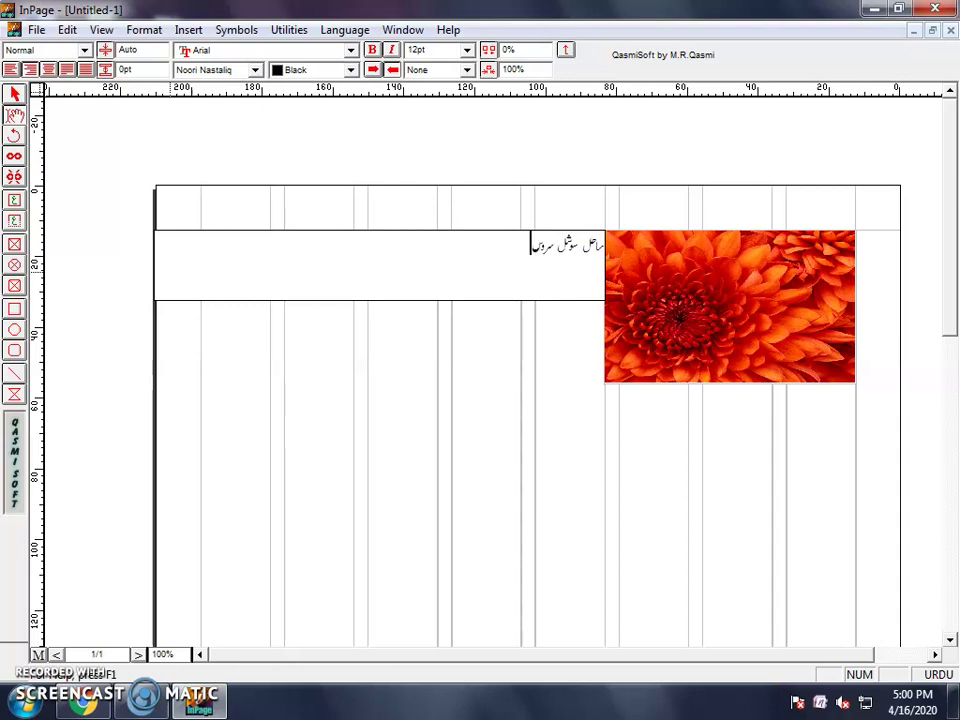
pyautogui.click(936, 673)
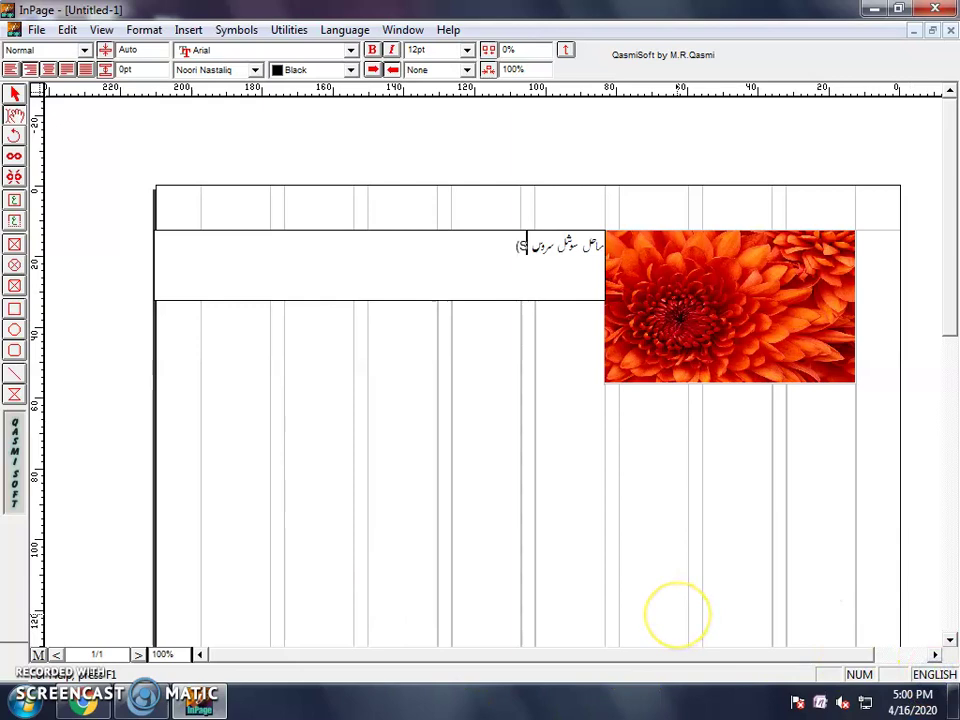
pyautogui.click(482, 244)
pyautogui.click(918, 672)
pyautogui.click(484, 256)
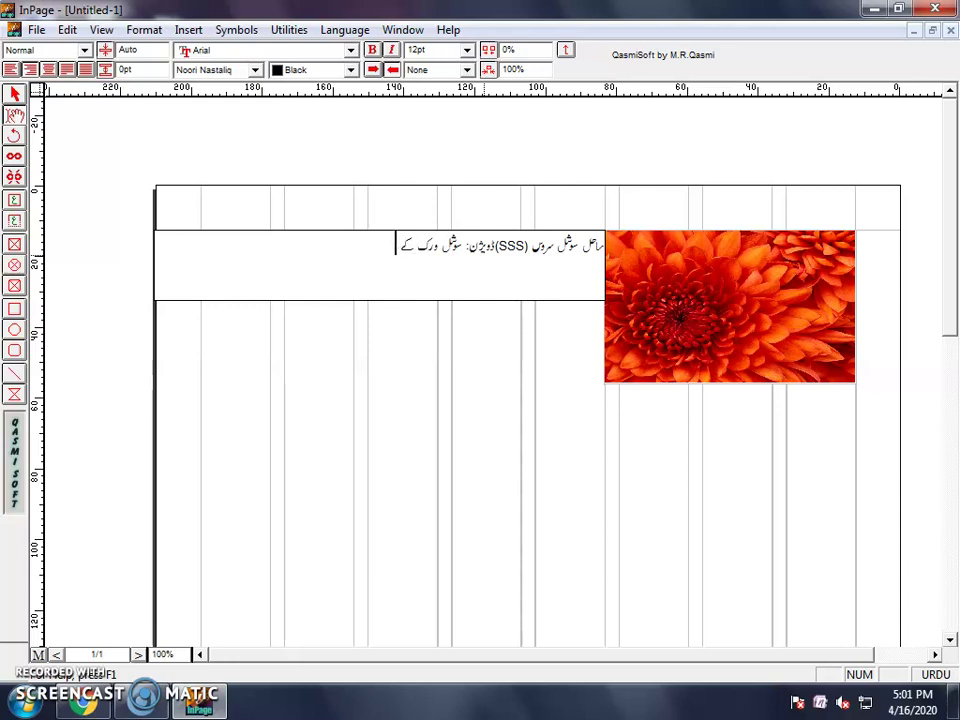
pyautogui.click(950, 674)
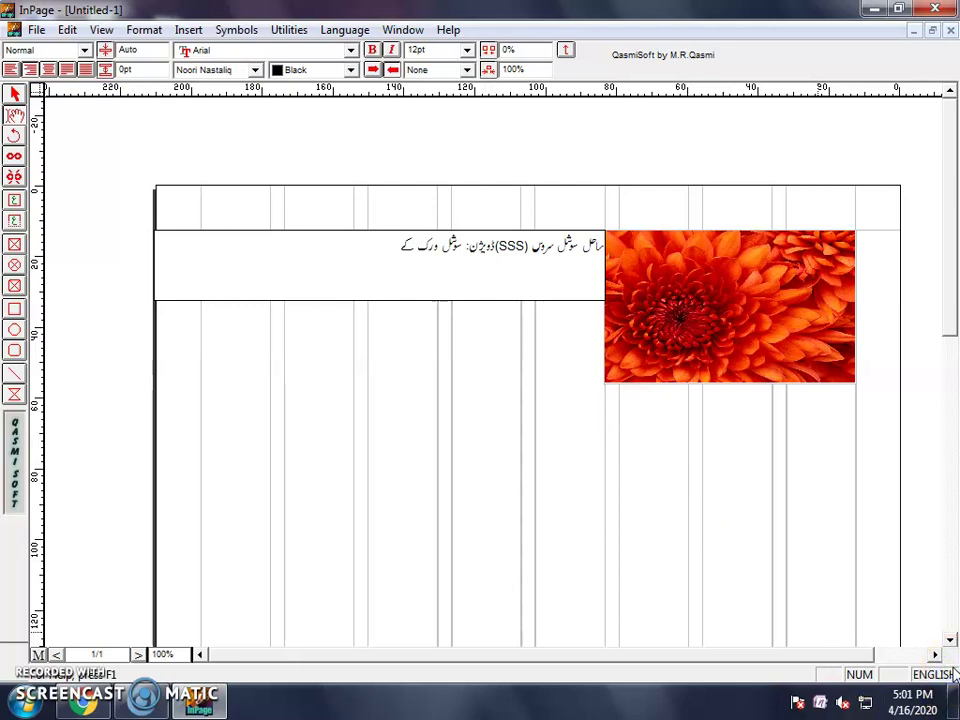
pyautogui.click(952, 674)
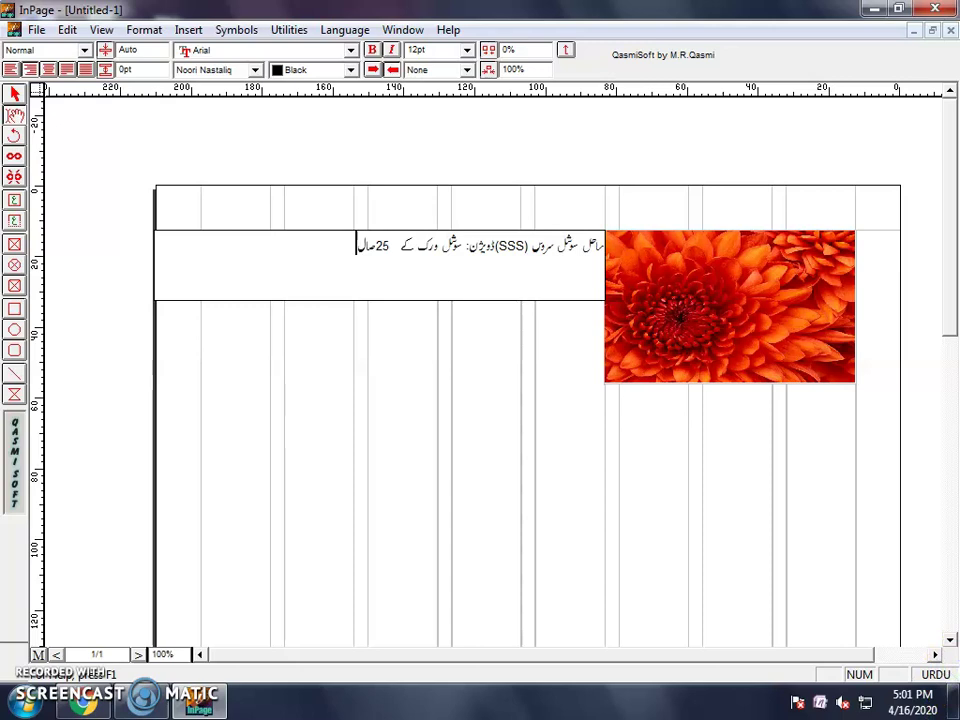
# Remove the extra space before the number in the headline and correct its ending to "25سال".
pyautogui.click(379, 244)
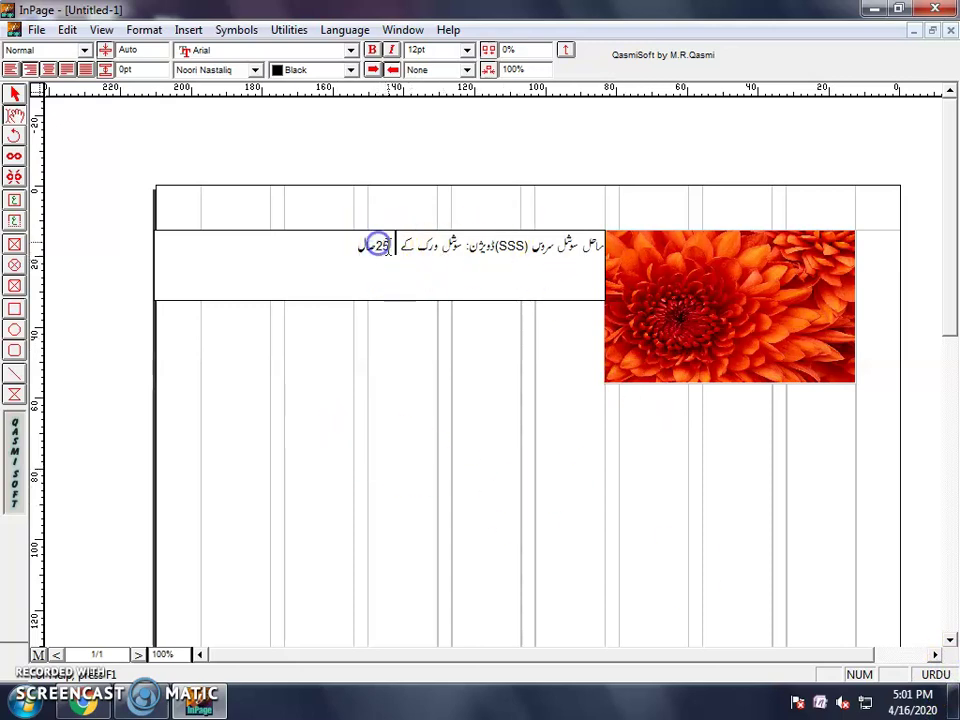
pyautogui.press('BackSpace')
pyautogui.click(394, 244)
pyautogui.press('BackSpace')
pyautogui.click(398, 243)
pyautogui.write('2')
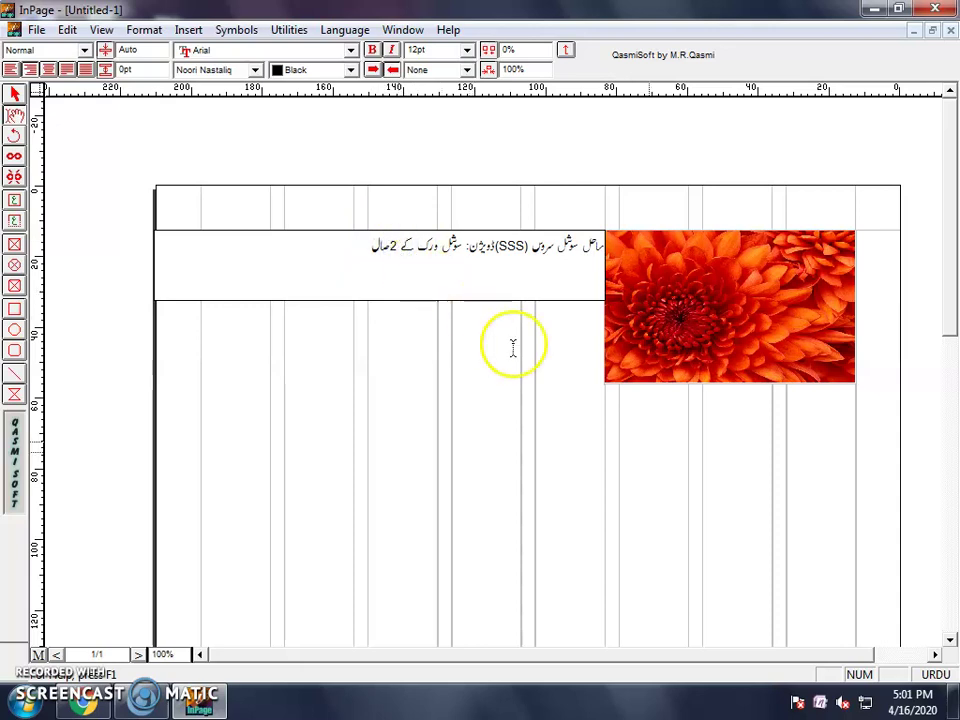
pyautogui.click(928, 674)
pyautogui.moveTo(370, 243); pyautogui.dragTo(527, 253)
pyautogui.click(367, 232)
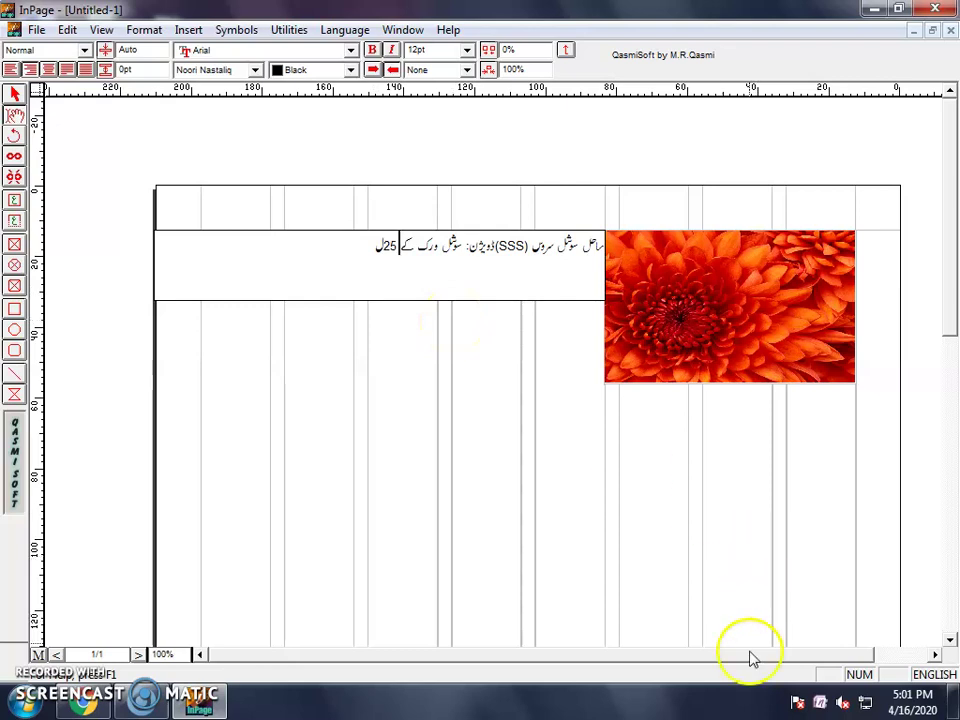
pyautogui.click(933, 674)
pyautogui.write('sal')
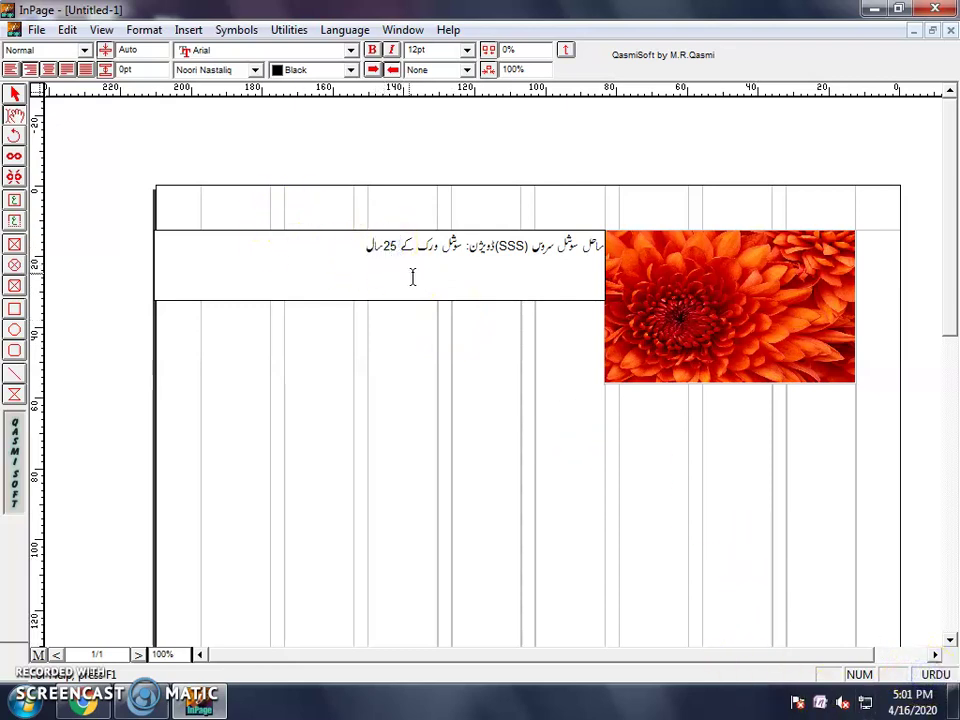
# Set the whole headline to 18pt and centre it in its text box.
pyautogui.moveTo(375, 244); pyautogui.dragTo(606, 244)
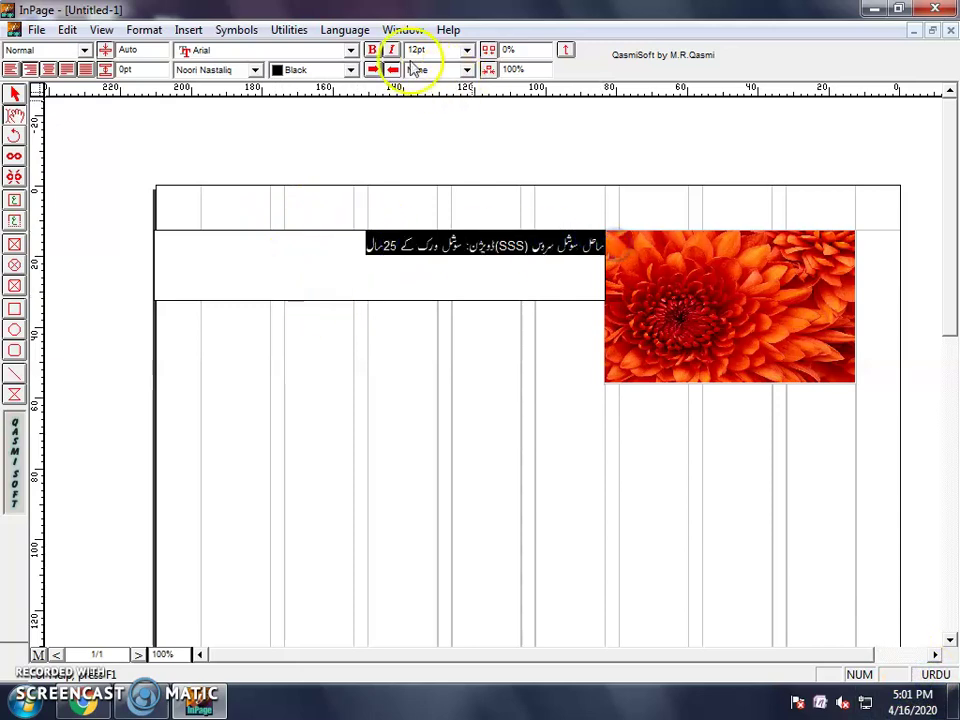
pyautogui.click(466, 49)
pyautogui.click(425, 112)
pyautogui.click(49, 70)
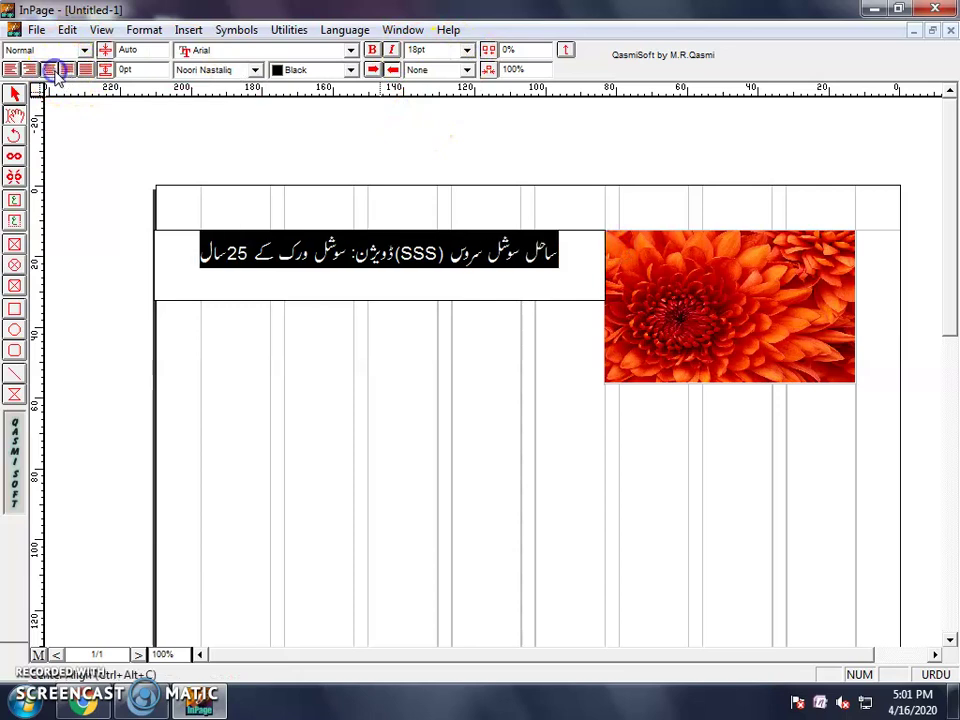
pyautogui.click(345, 311)
# Select the headline text box and shorten it to about 13.6 mm high from its lower edge.
pyautogui.click(14, 93)
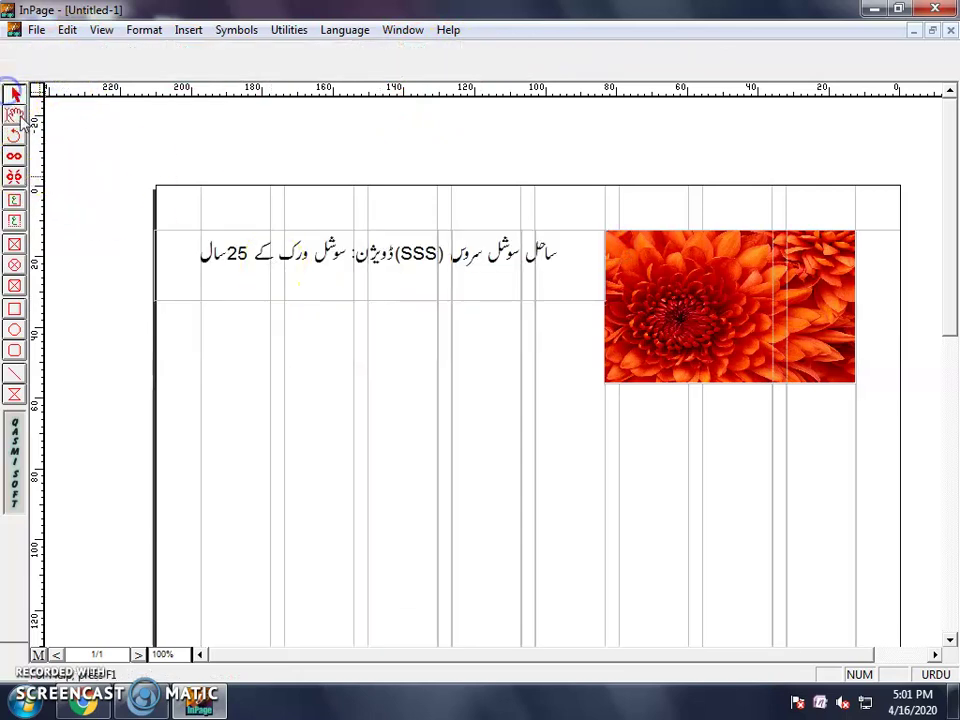
pyautogui.click(246, 228)
pyautogui.moveTo(378, 298); pyautogui.dragTo(377, 278)
# Try a gray fill on the headline text box, then settle on a Yellow fill.
pyautogui.click(260, 70)
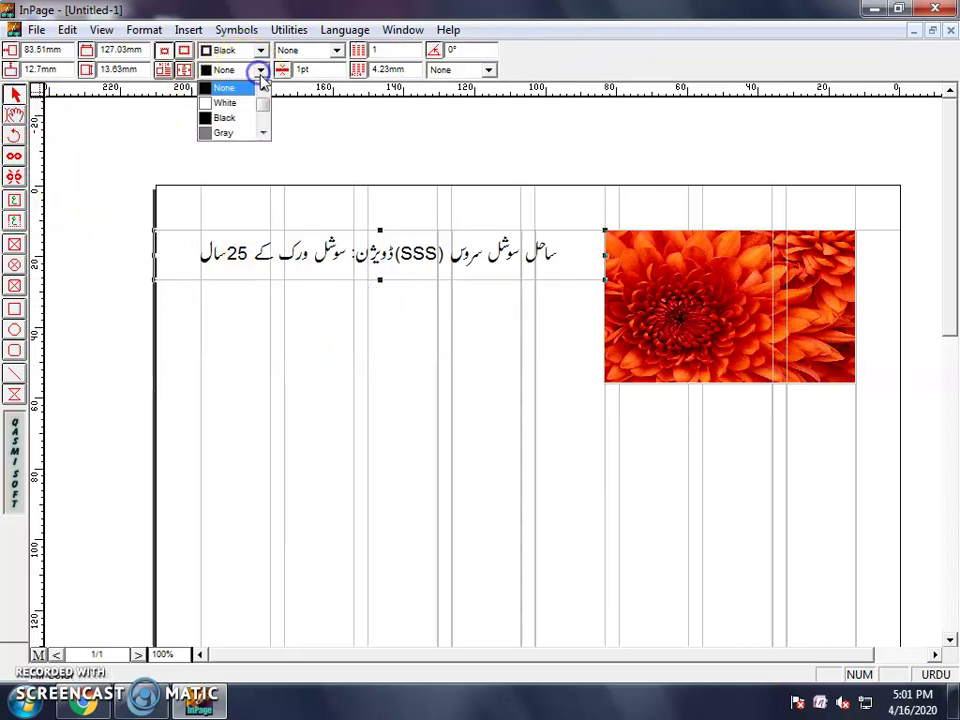
pyautogui.click(225, 132)
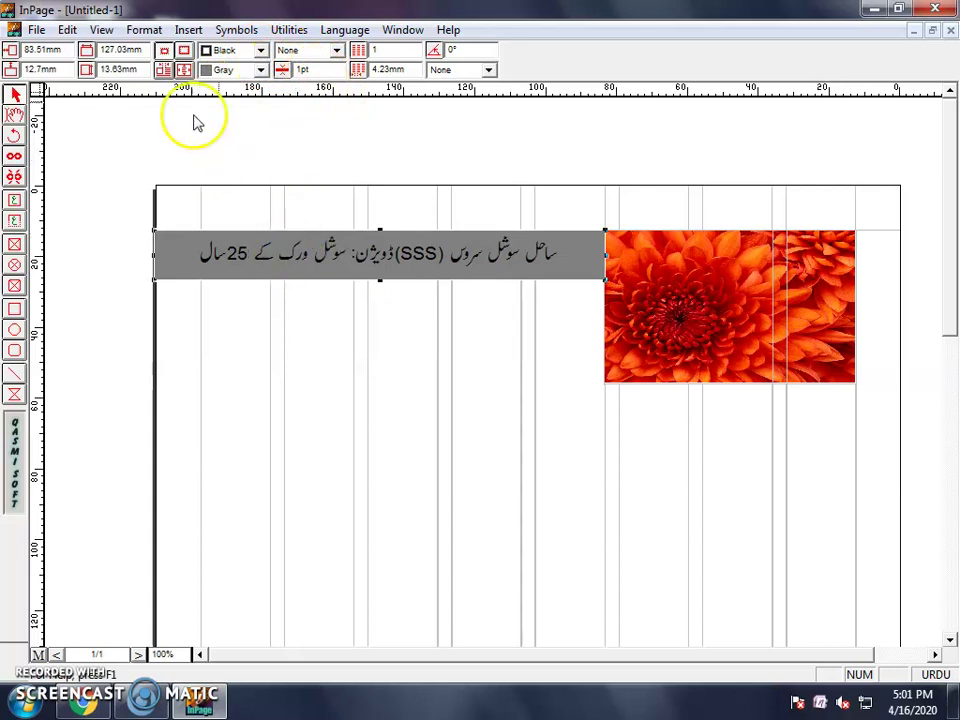
pyautogui.click(260, 70)
pyautogui.scroll(1, 237, 122)
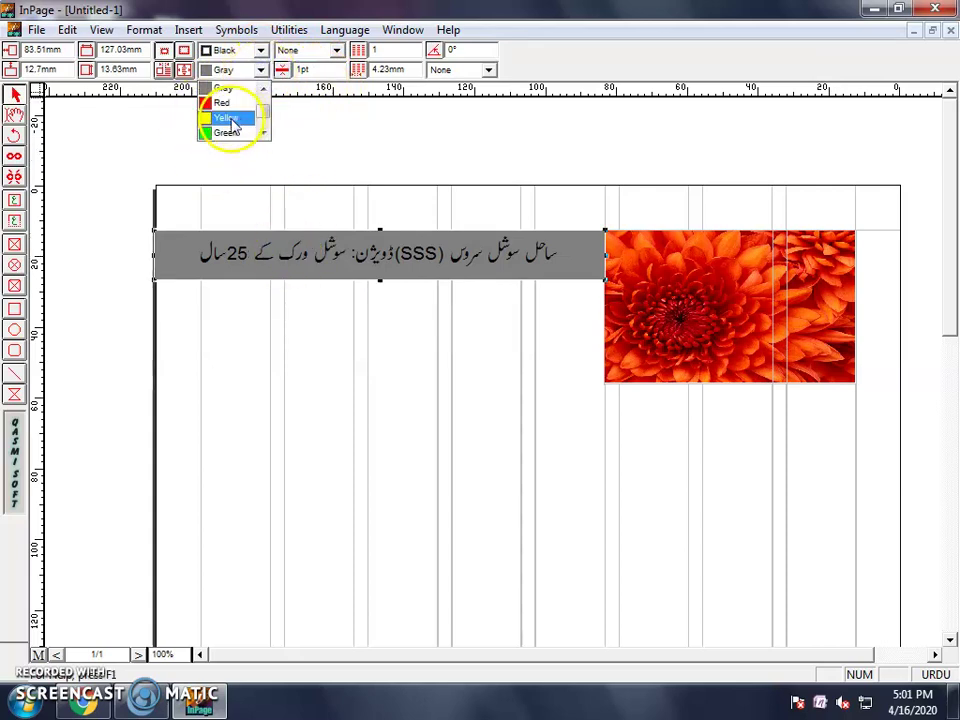
pyautogui.click(229, 119)
# Give the headline text box a Black border with the dotted diamond pattern.
pyautogui.click(258, 51)
pyautogui.click(238, 69)
pyautogui.click(360, 53)
pyautogui.click(337, 50)
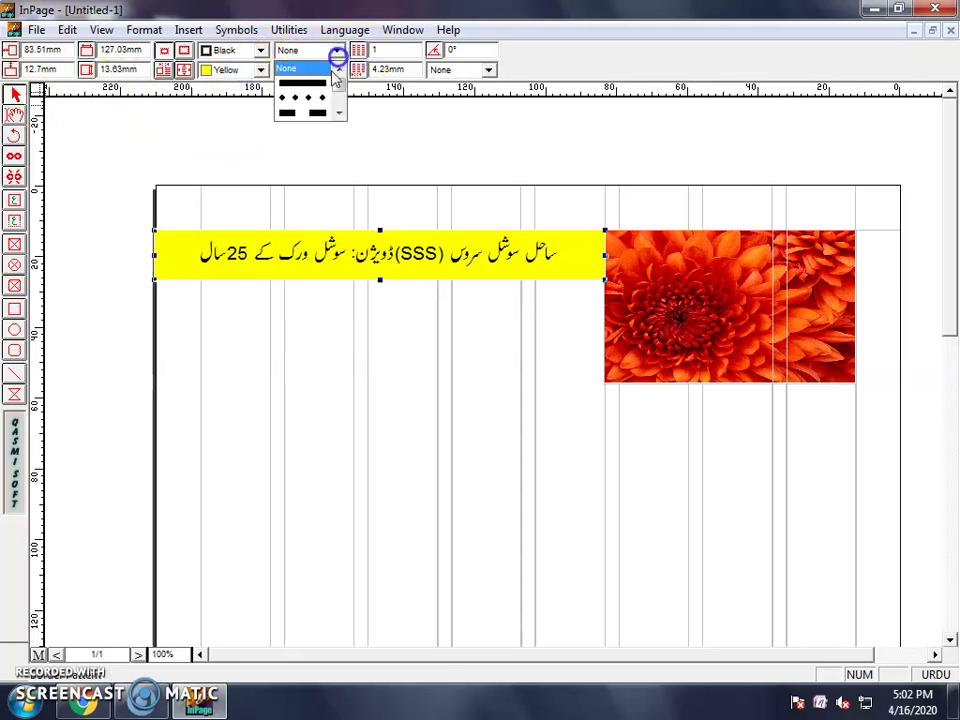
pyautogui.click(314, 96)
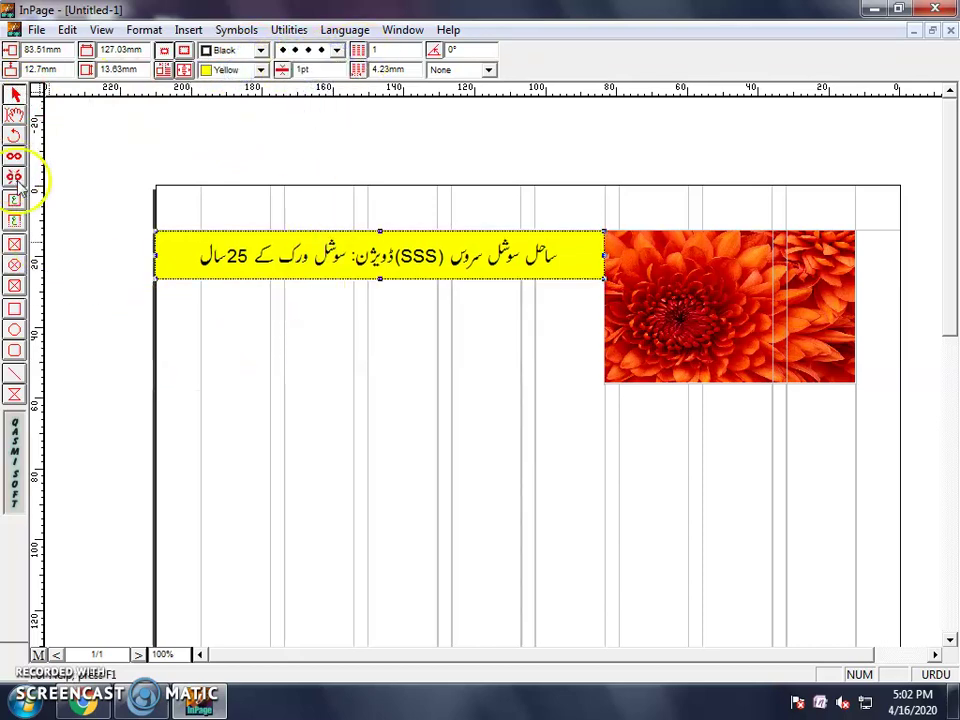
# Draw a small square picture box directly under the headline, in the column beside the flower picture.
pyautogui.click(15, 243)
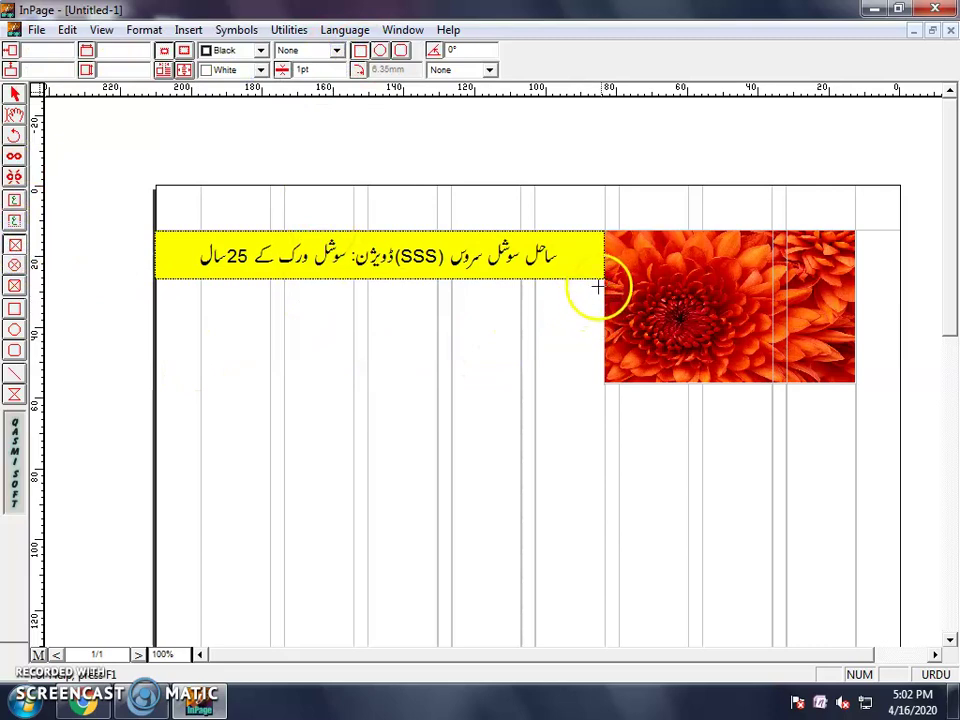
pyautogui.moveTo(603, 280); pyautogui.dragTo(521, 360)
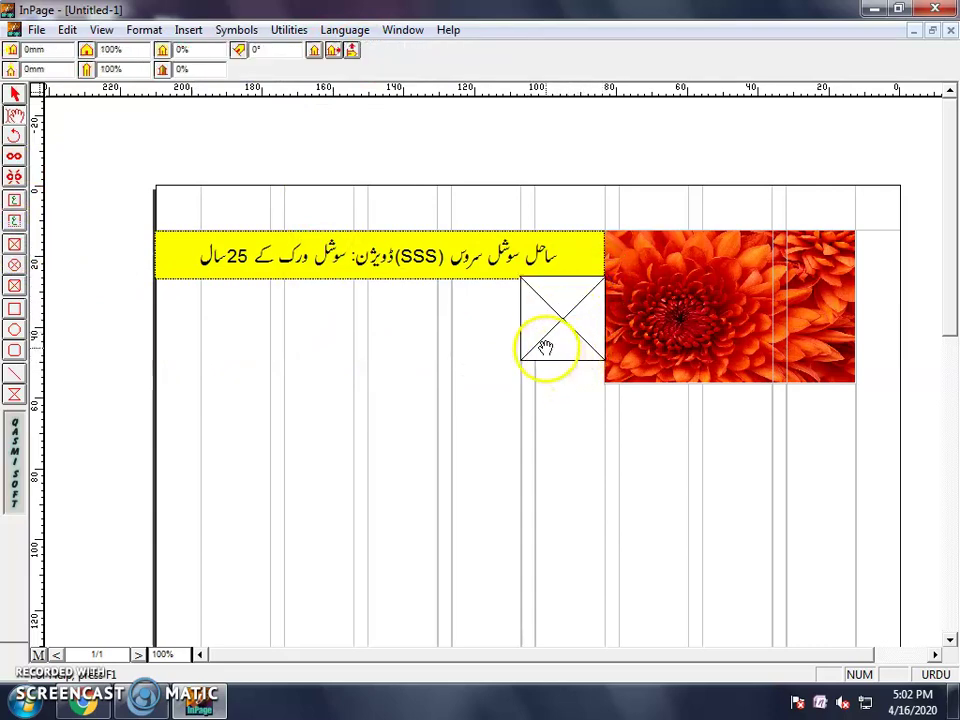
# Import a copy of the Desert sample picture into the small picture box beside the flower picture.
pyautogui.doubleClick(573, 332)
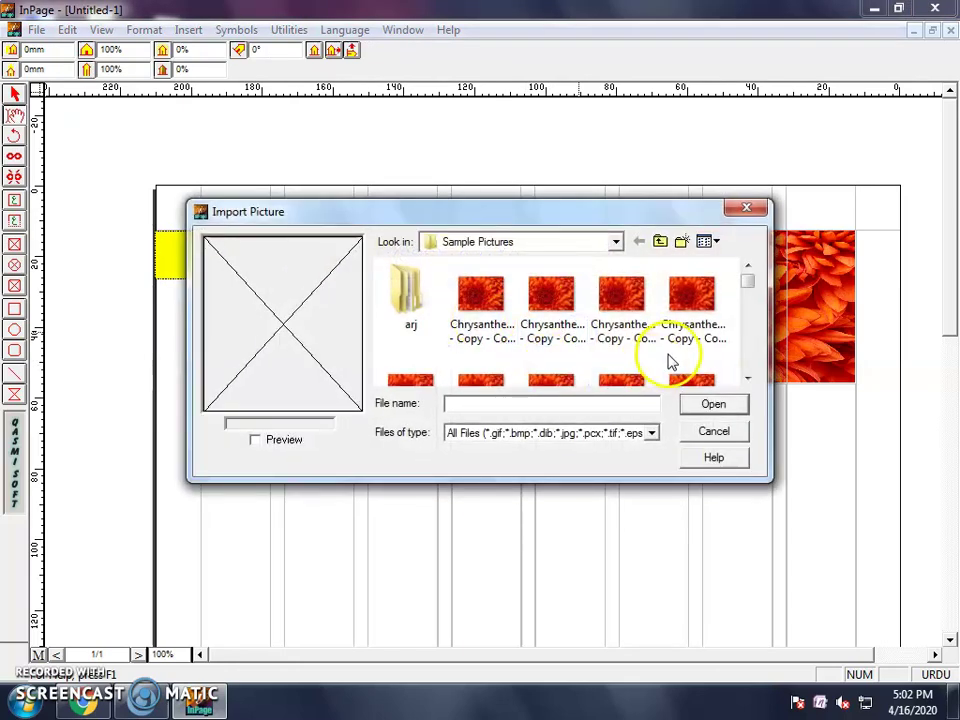
pyautogui.click(748, 380)
pyautogui.click(748, 380)
pyautogui.click(748, 380)
pyautogui.click(551, 343)
pyautogui.click(742, 406)
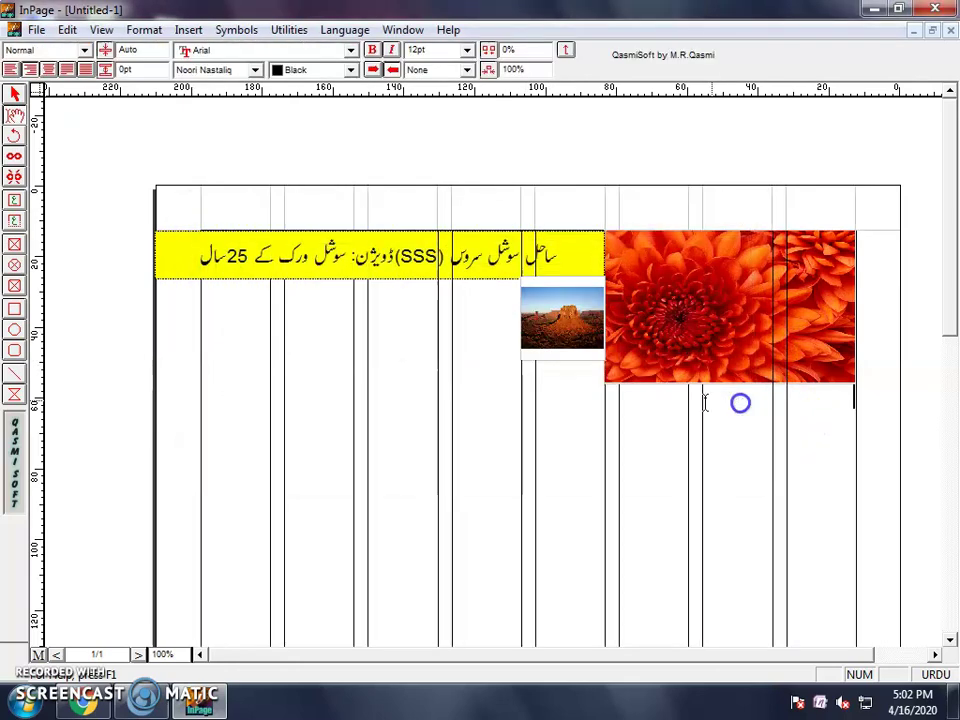
pyautogui.click(560, 329)
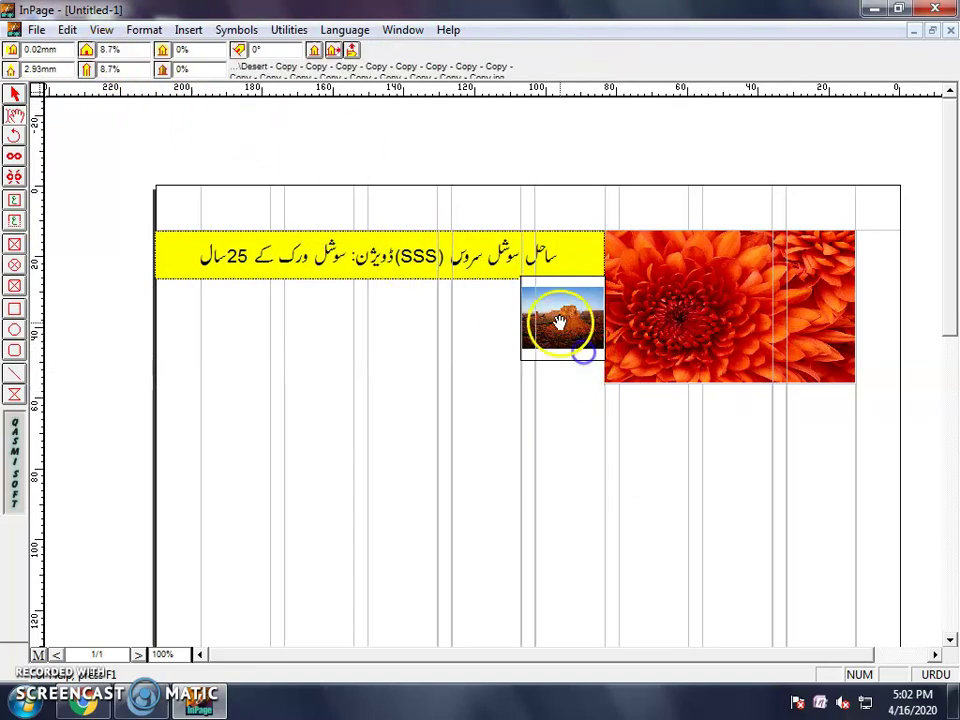
# Duplicate the desert picture box twice and align the copies beside it in a row directly under the headline.
pyautogui.click(518, 290)
pyautogui.click(558, 300)
pyautogui.hotkey('ctrl', 'v')
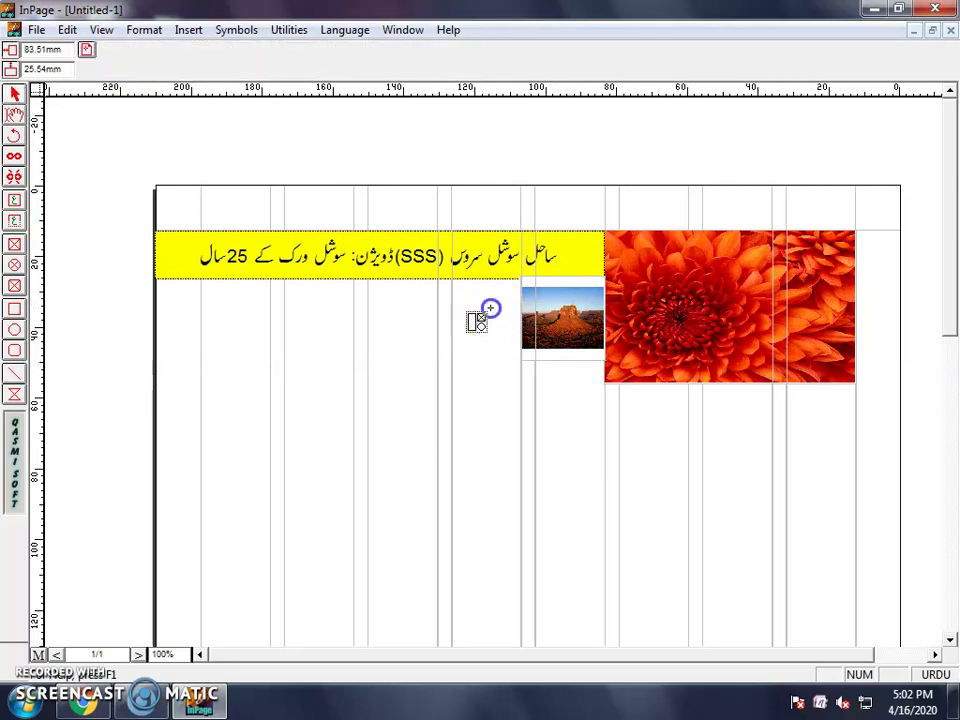
pyautogui.click(489, 308)
pyautogui.moveTo(466, 309); pyautogui.dragTo(494, 280)
pyautogui.click(430, 314)
pyautogui.click(420, 300)
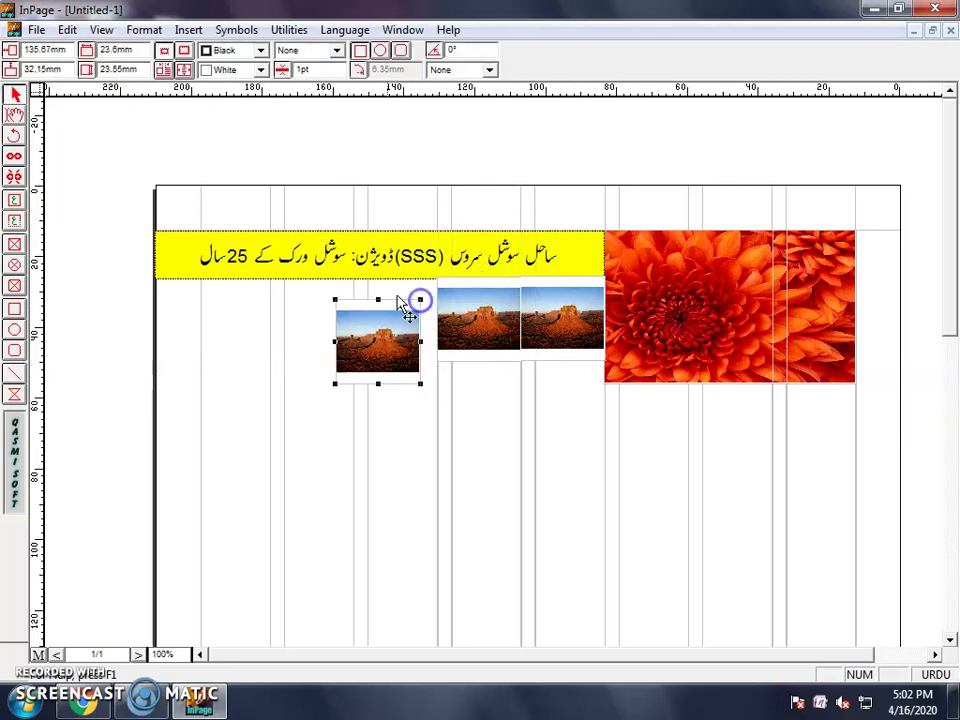
pyautogui.moveTo(386, 301); pyautogui.dragTo(404, 279)
# Extend the row under the headline to five desert pictures by adding two more copies edge to edge.
pyautogui.hotkey('ctrl', 'v')
pyautogui.click(323, 310)
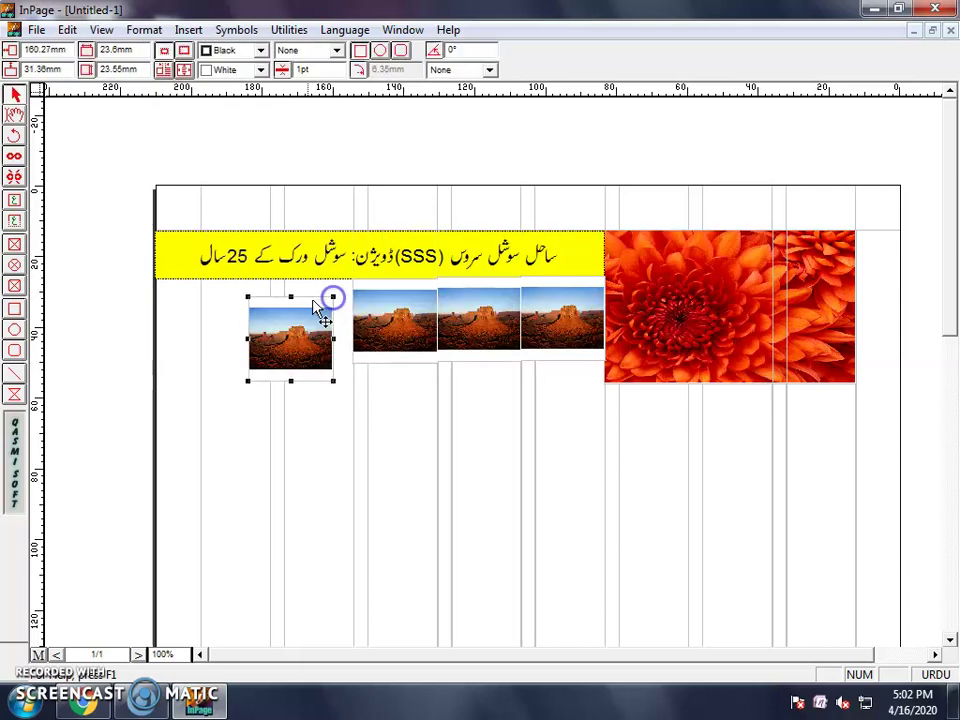
pyautogui.moveTo(306, 296); pyautogui.dragTo(326, 283)
pyautogui.hotkey('ctrl', 'v')
pyautogui.click(262, 291)
pyautogui.moveTo(240, 300); pyautogui.dragTo(247, 281)
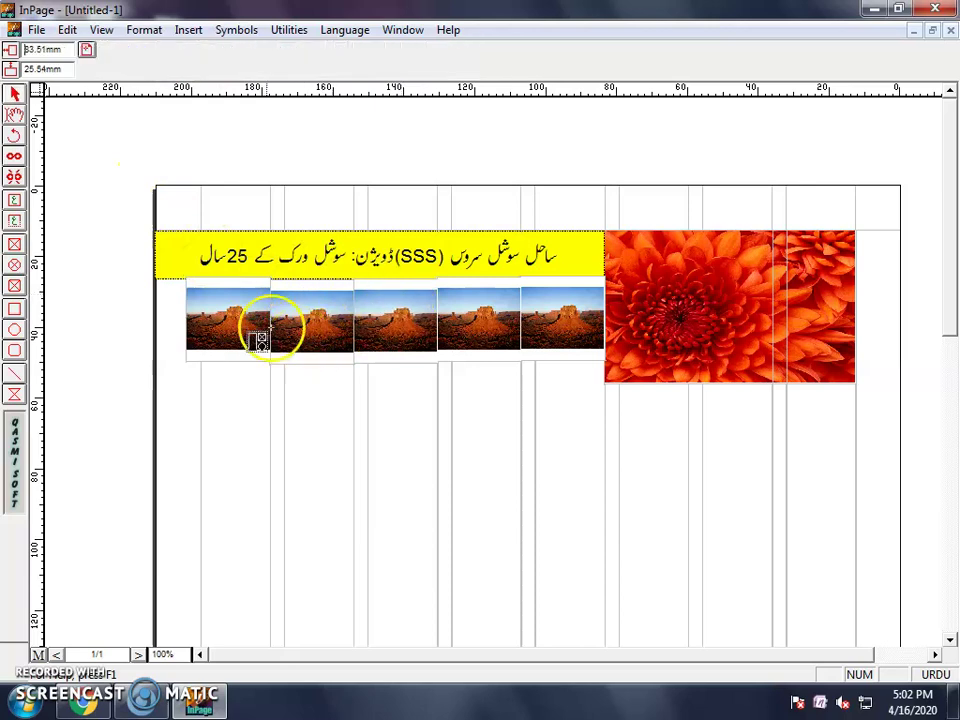
# Start a second row with two copies of the desert picture, beginning directly below the picture next to the flower.
pyautogui.moveTo(270, 336); pyautogui.dragTo(252, 385)
pyautogui.moveTo(218, 330); pyautogui.dragTo(569, 363)
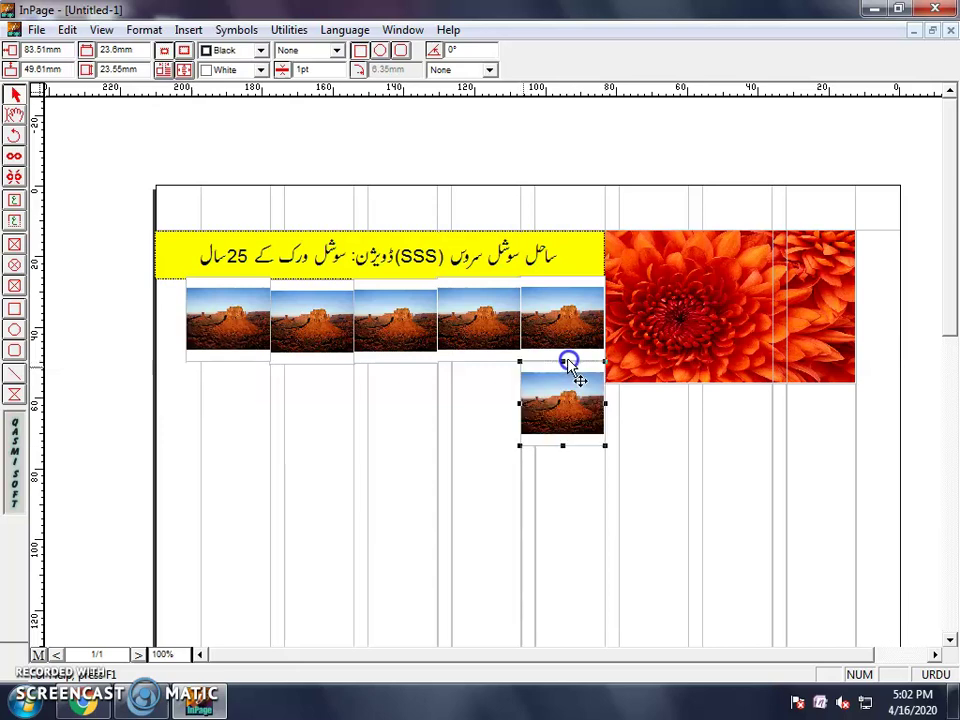
pyautogui.hotkey('ctrl', 'v')
pyautogui.click(448, 403)
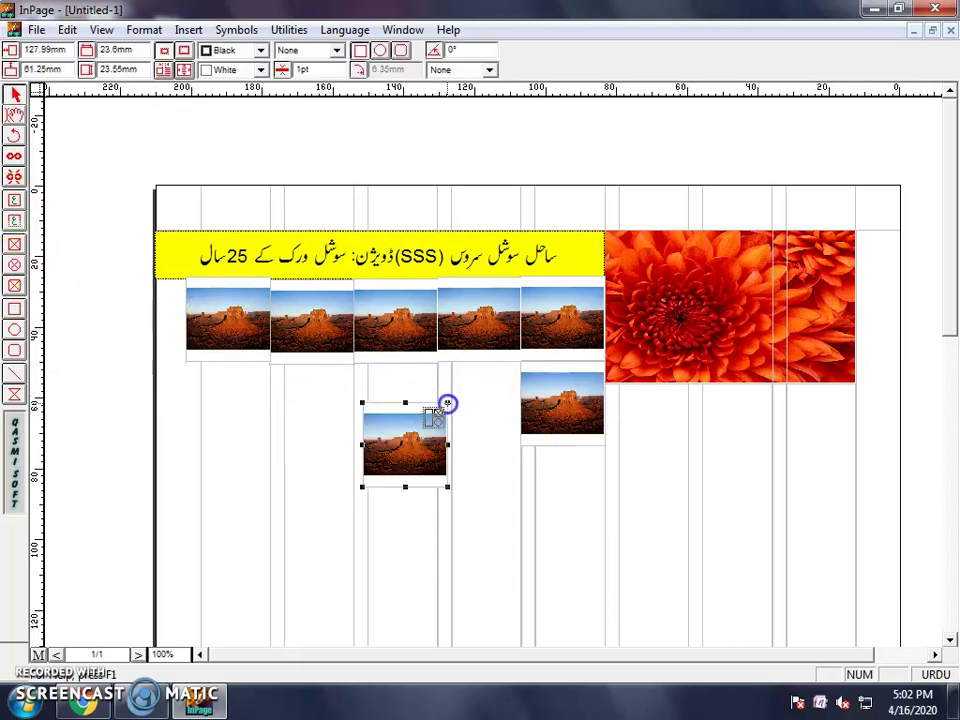
pyautogui.moveTo(414, 406); pyautogui.dragTo(487, 362)
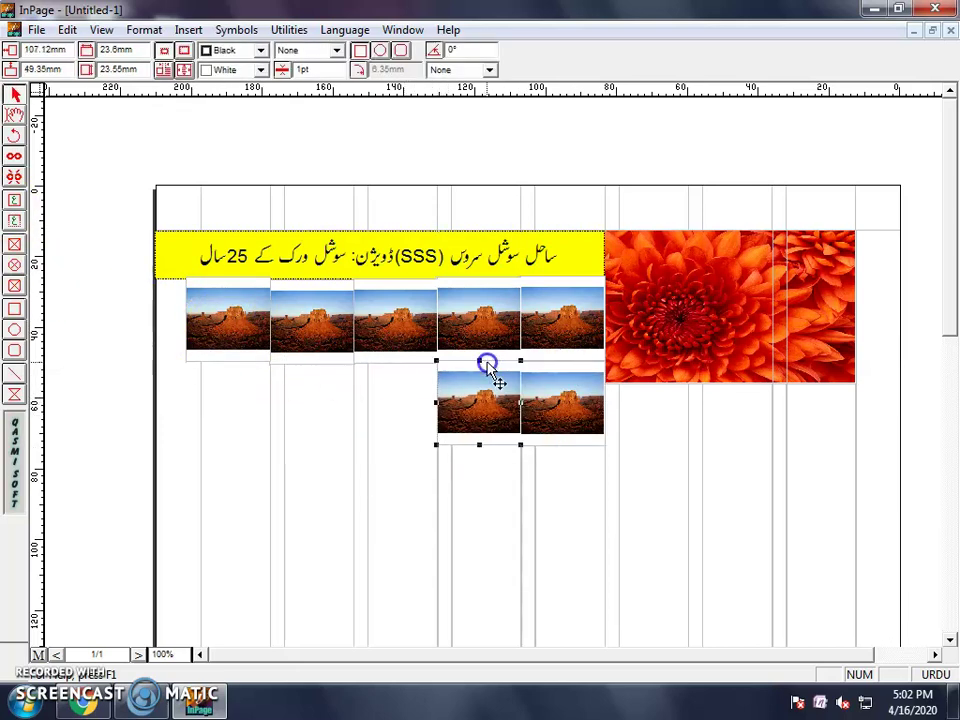
# Complete the second row to five desert pictures by placing three more copies under the first row.
pyautogui.hotkey('ctrl', 'v')
pyautogui.click(408, 388)
pyautogui.moveTo(392, 396); pyautogui.dragTo(420, 370)
pyautogui.hotkey('ctrl', 'v')
pyautogui.click(339, 401)
pyautogui.moveTo(316, 404); pyautogui.dragTo(245, 366)
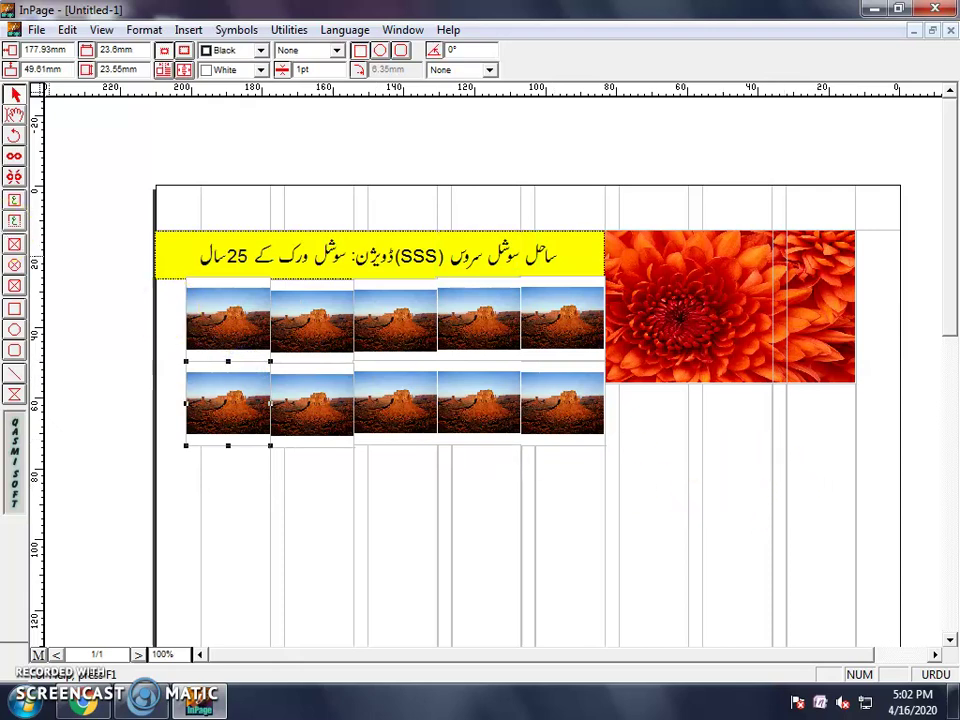
# Draw a three-column-wide text box directly under the flower picture, matching the picture's width.
pyautogui.click(15, 201)
pyautogui.moveTo(594, 392); pyautogui.dragTo(854, 503)
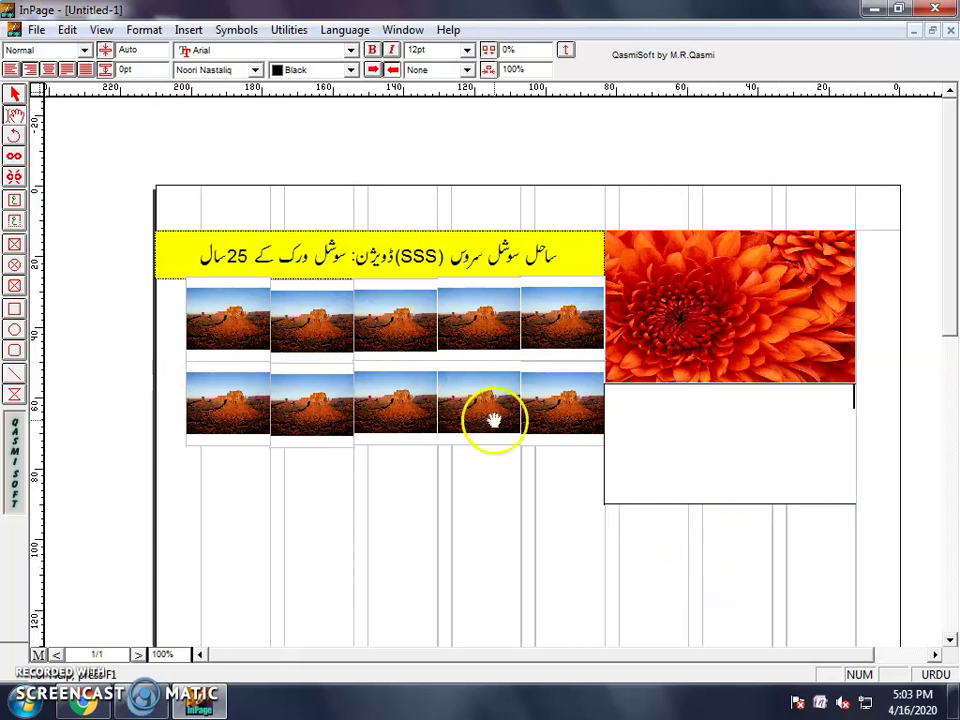
pyautogui.moveTo(556, 255); pyautogui.dragTo(205, 257)
pyautogui.click(746, 536)
pyautogui.click(806, 469)
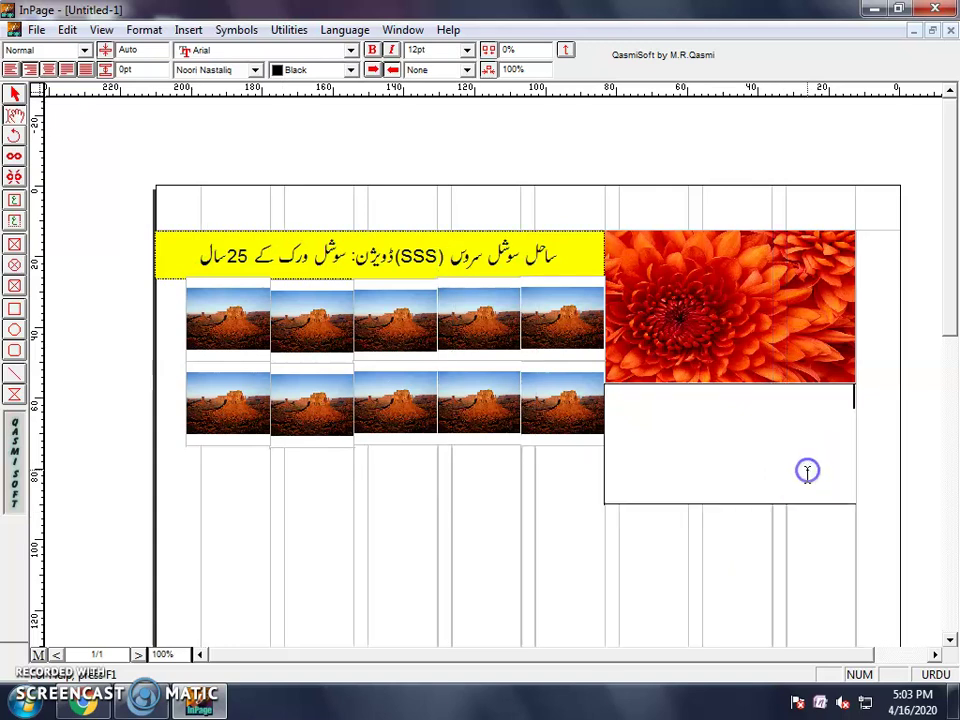
# Enter the Urdu text "اپنا ساحل آرگنائیزین" in the first page column, below the empty text box.
pyautogui.moveTo(950, 345); pyautogui.dragTo(949, 394)
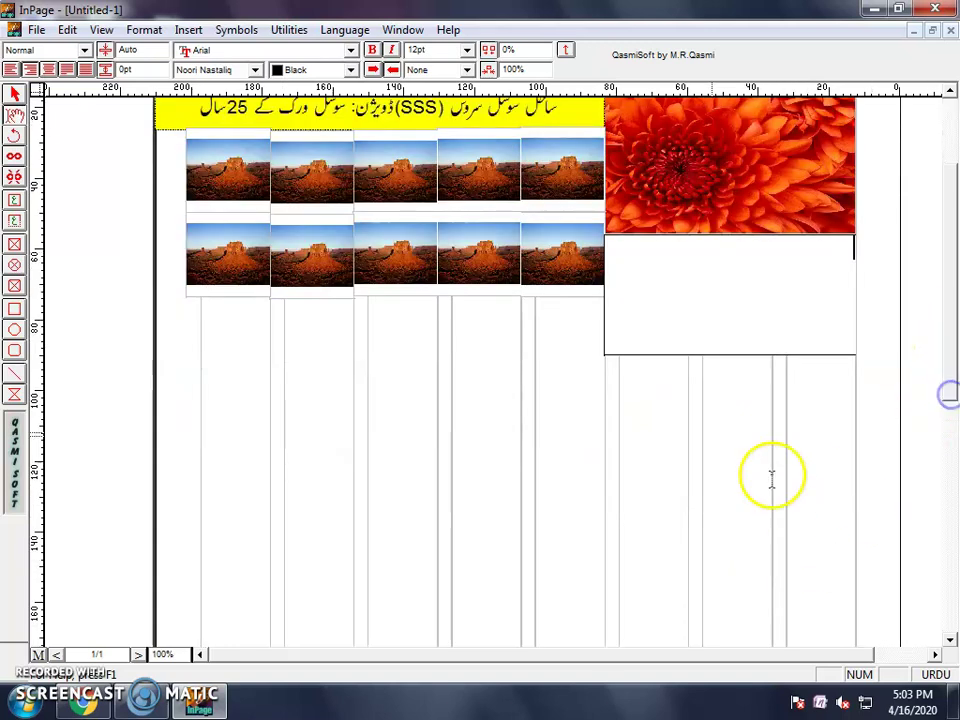
pyautogui.click(836, 430)
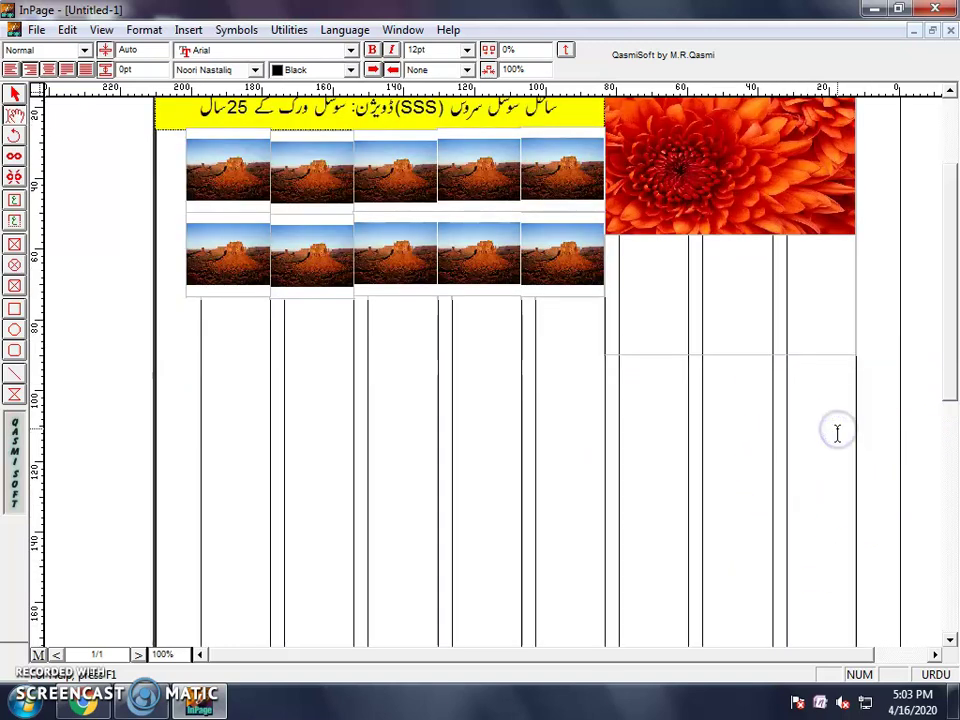
pyautogui.click(791, 380)
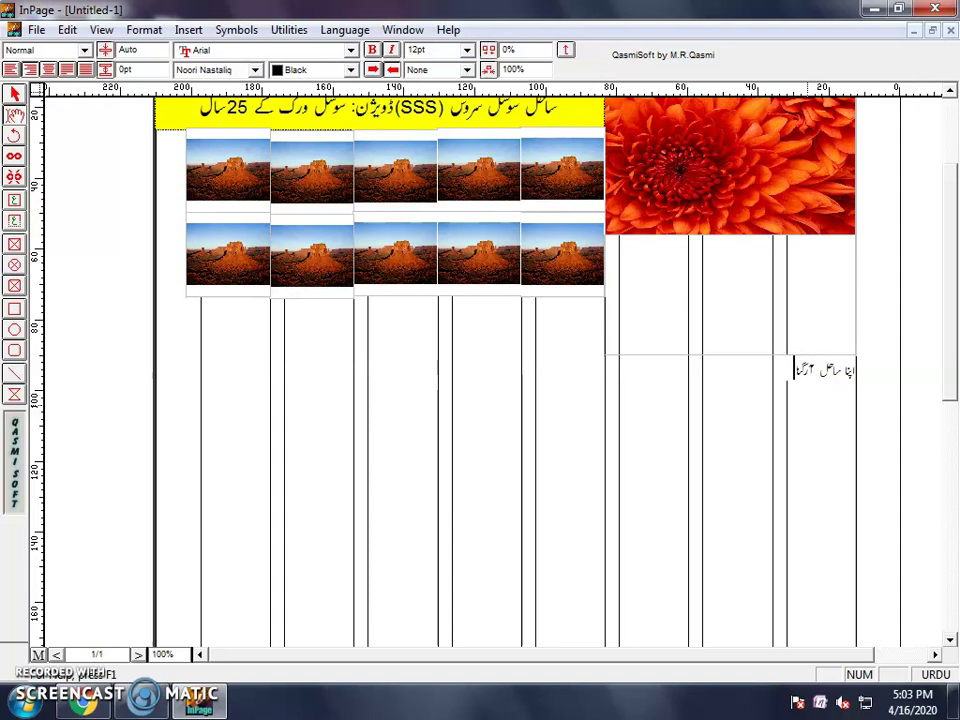
pyautogui.write('زین')
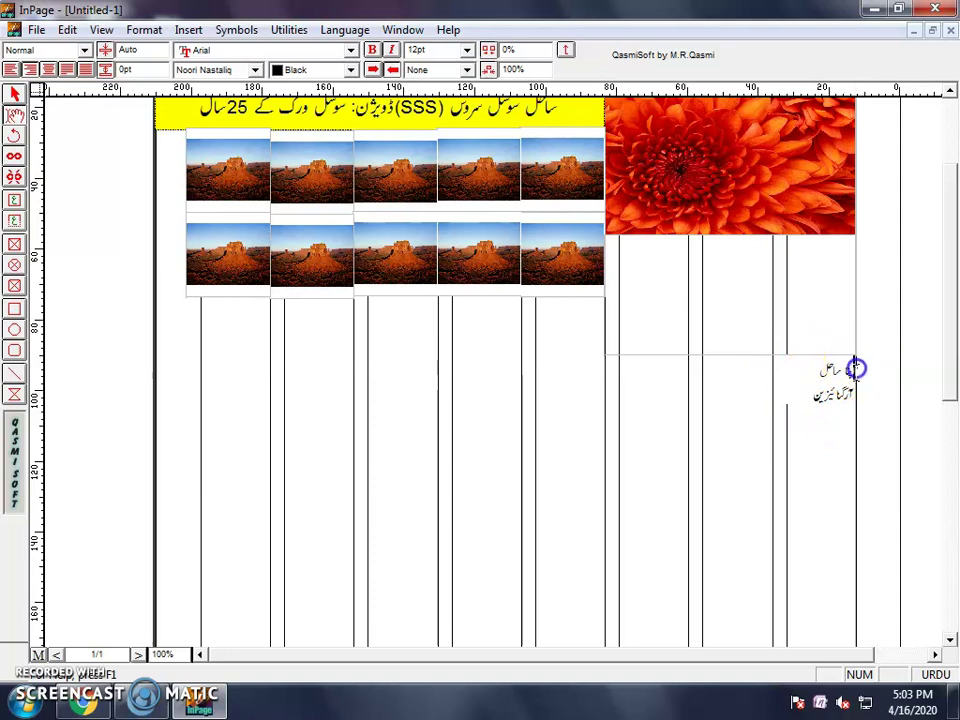
# Copy the Urdu phrase in the first column and paste it repeatedly beneath itself to fill the column.
pyautogui.moveTo(855, 368); pyautogui.dragTo(806, 417)
pyautogui.hotkey('ctrl', 'c')
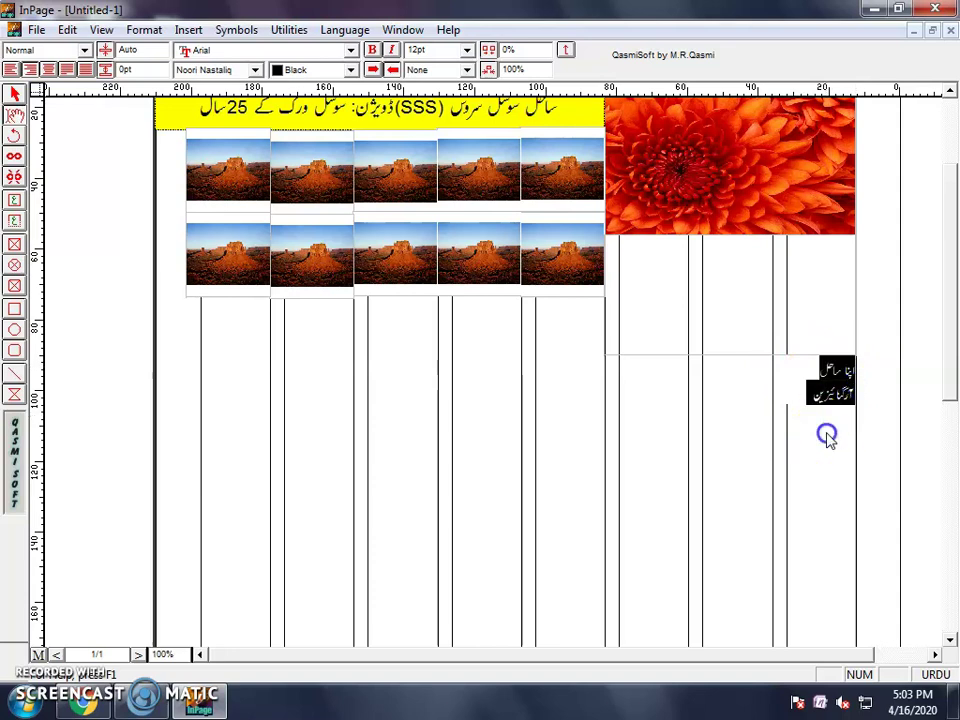
pyautogui.click(826, 434)
pyautogui.click(810, 418)
pyautogui.hotkey('ctrl', 'v')
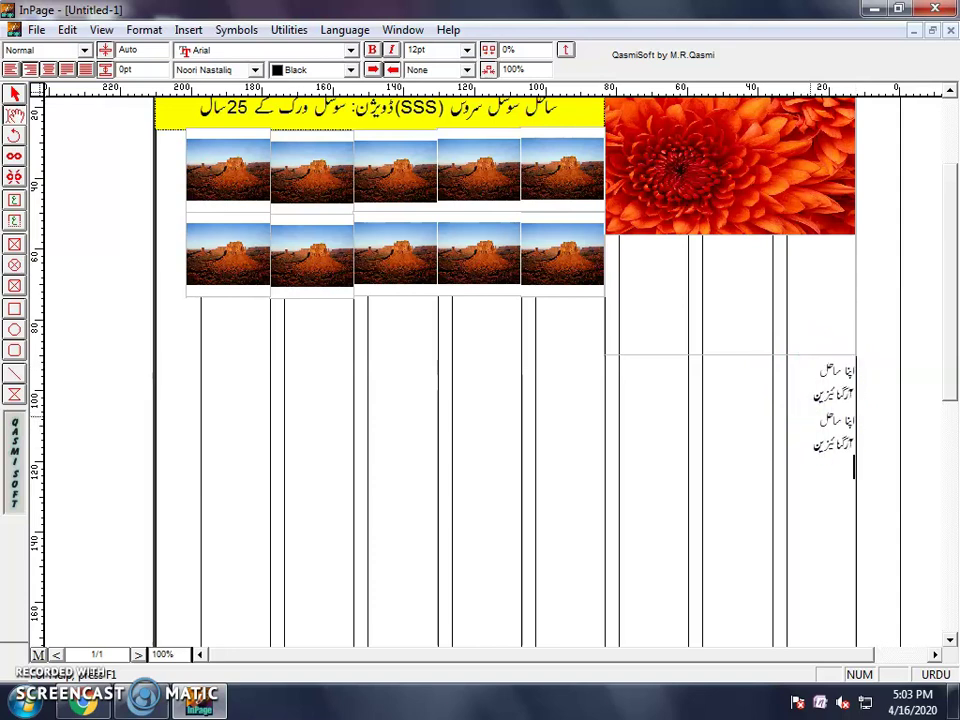
pyautogui.hotkey('ctrl', 'v')
pyautogui.hotkey('ctrl', 'v')
pyautogui.hotkey('ctrl', 'v')
pyautogui.hotkey('ctrl', 'v')
pyautogui.hotkey('ctrl', 'v')
pyautogui.hotkey('ctrl', 'v')
pyautogui.hotkey('ctrl', 'v')
pyautogui.hotkey('ctrl', 'v')
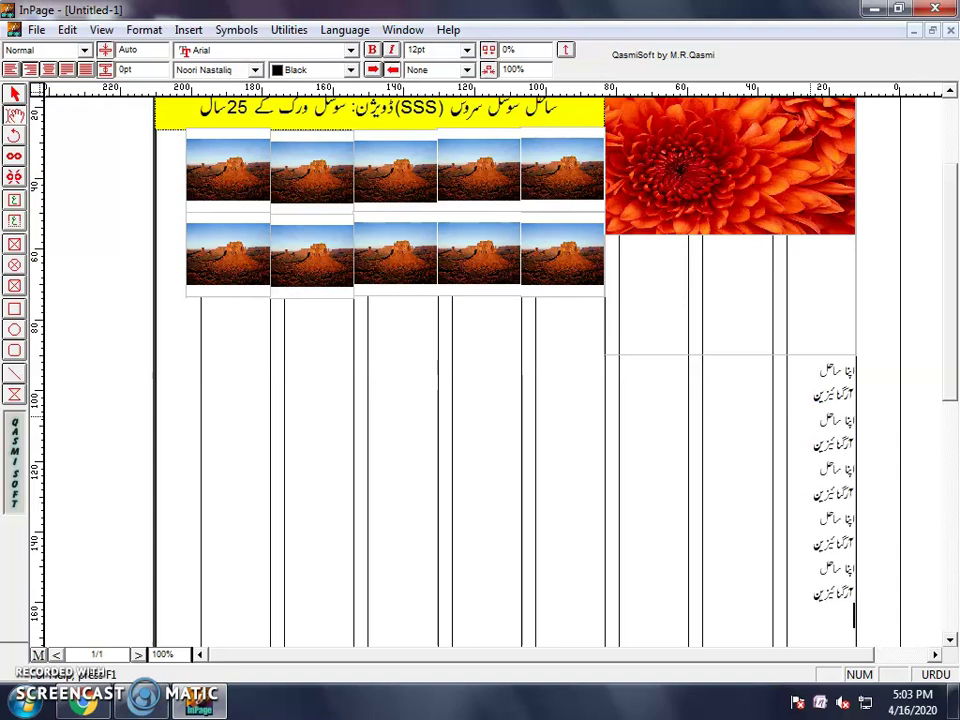
# Keep pasting the Urdu phrase until it fills the second and third columns and runs into the fourth below the desert pictures.
pyautogui.scroll(5, 810, 420)
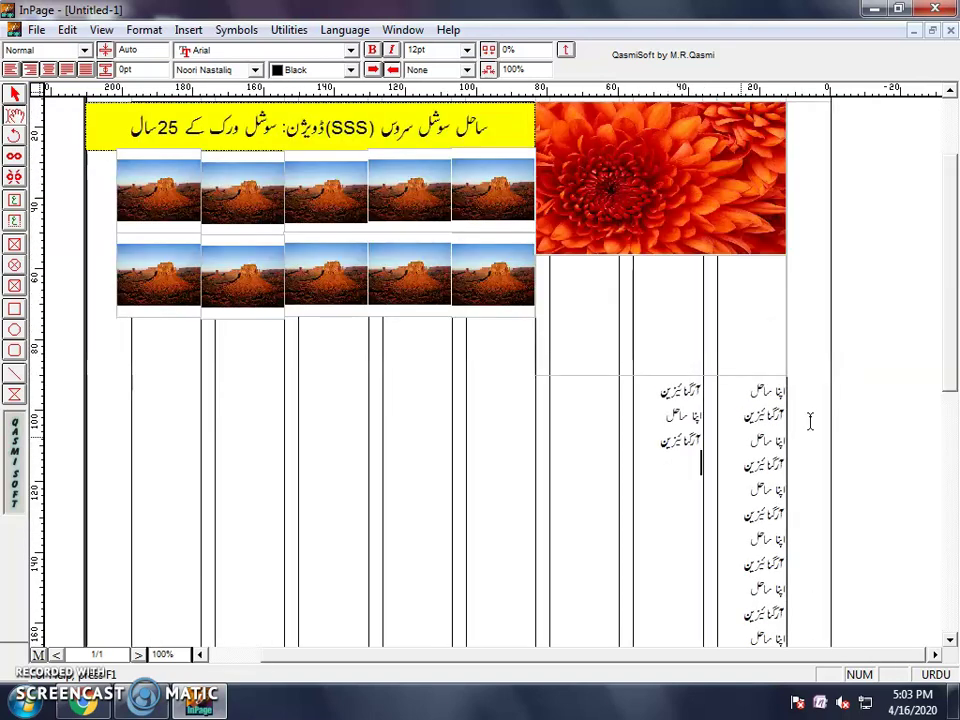
pyautogui.hotkey('ctrl', 'v')
pyautogui.hotkey('ctrl', 'v')
pyautogui.hotkey('ctrl', 'v')
pyautogui.hotkey('ctrl', 'v')
pyautogui.hotkey('ctrl', 'v')
pyautogui.hotkey('ctrl', 'v')
pyautogui.hotkey('ctrl', 'v')
pyautogui.hotkey('ctrl', 'v')
pyautogui.hotkey('ctrl', 'v')
pyautogui.hotkey('ctrl', 'v')
pyautogui.hotkey('ctrl', 'v')
pyautogui.hotkey('ctrl', 'v')
pyautogui.hotkey('ctrl', 'v')
pyautogui.hotkey('ctrl', 'v')
pyautogui.hotkey('ctrl', 'v')
pyautogui.hotkey('ctrl', 'v')
pyautogui.hotkey('ctrl', 'v')
pyautogui.hotkey('ctrl', 'v')
pyautogui.hotkey('ctrl', 'v')
pyautogui.hotkey('ctrl', 'v')
pyautogui.hotkey('ctrl', 'v')
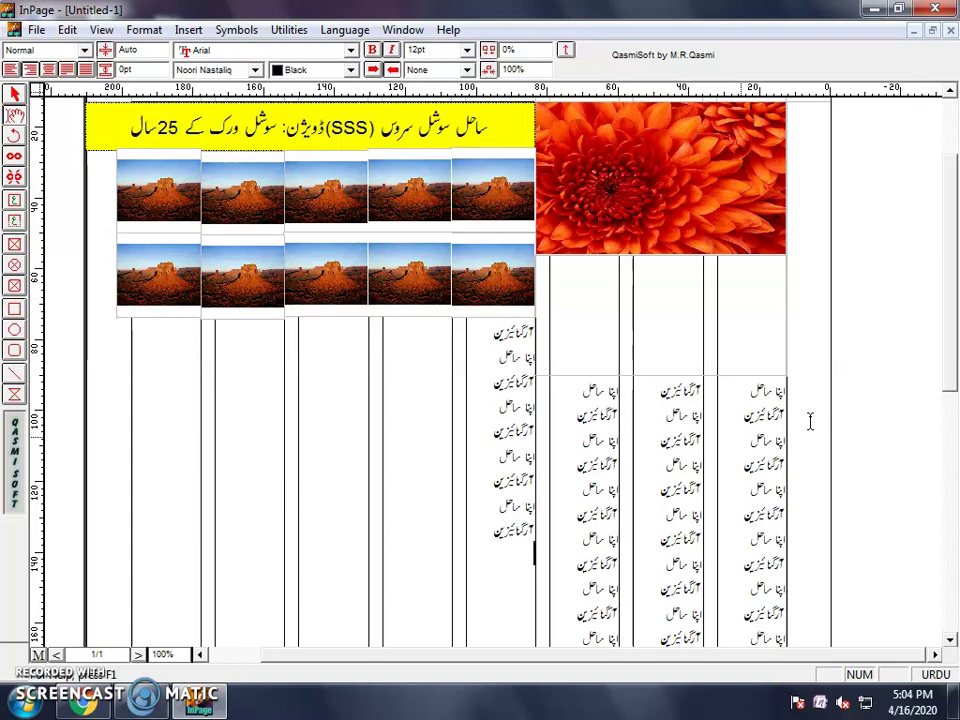
pyautogui.moveTo(949, 236); pyautogui.dragTo(950, 213)
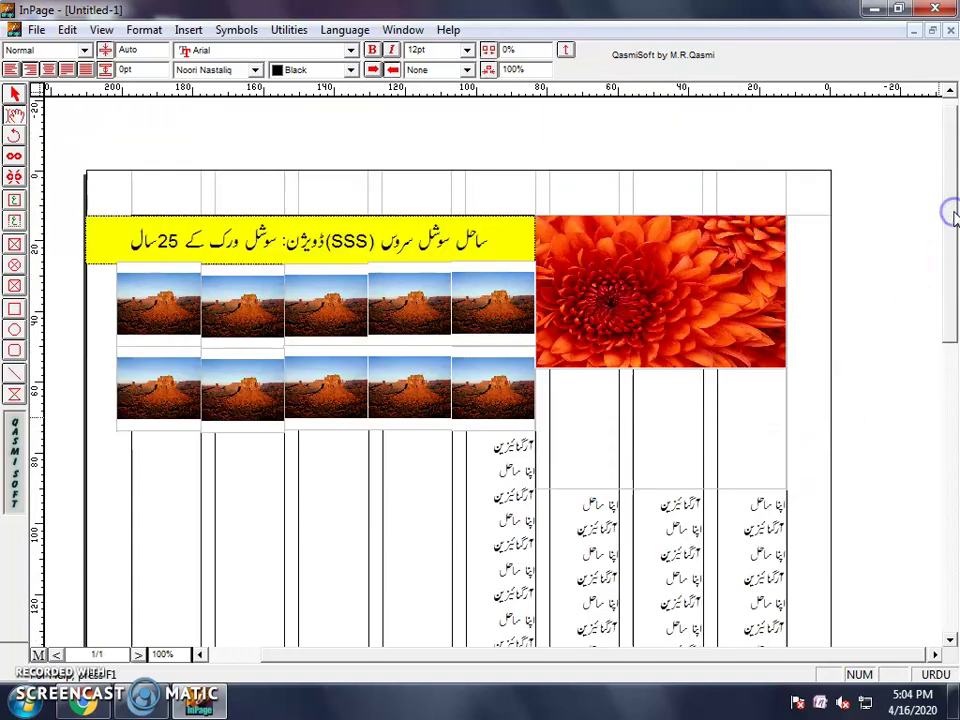